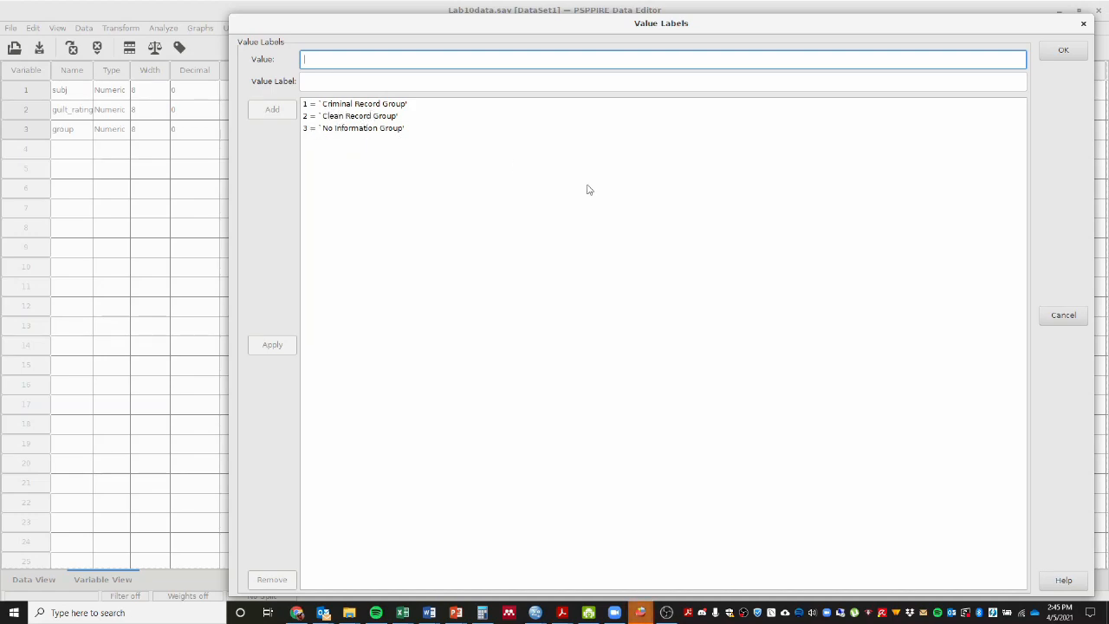
Accept the group value labels, display labels instead of codes in the data, and widen the group column to fit them.
left_click(1064, 50)
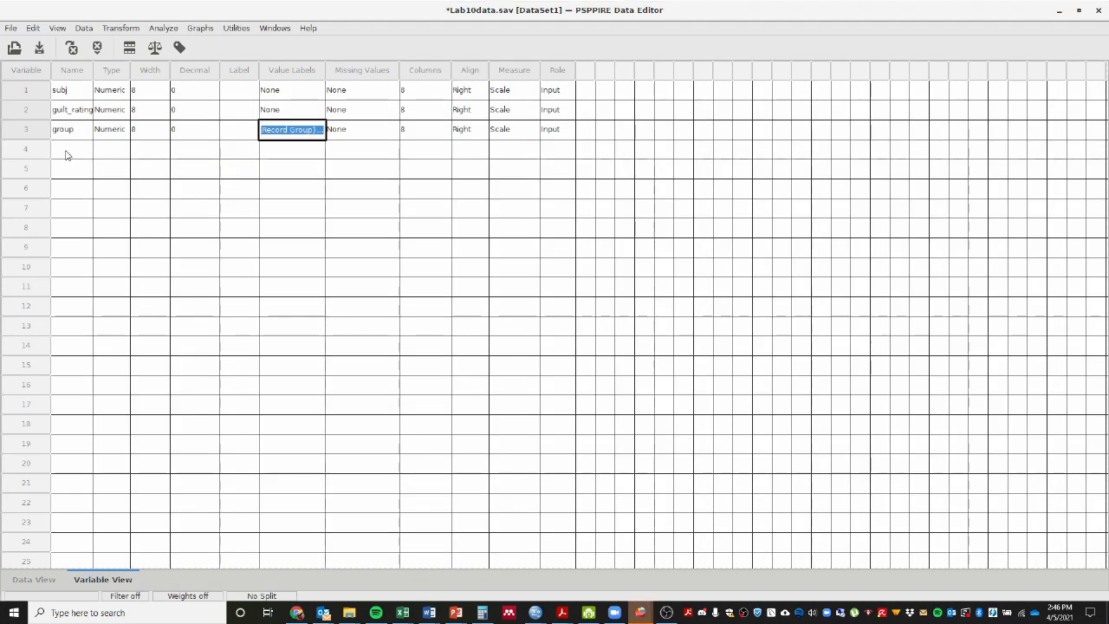
left_click(33, 580)
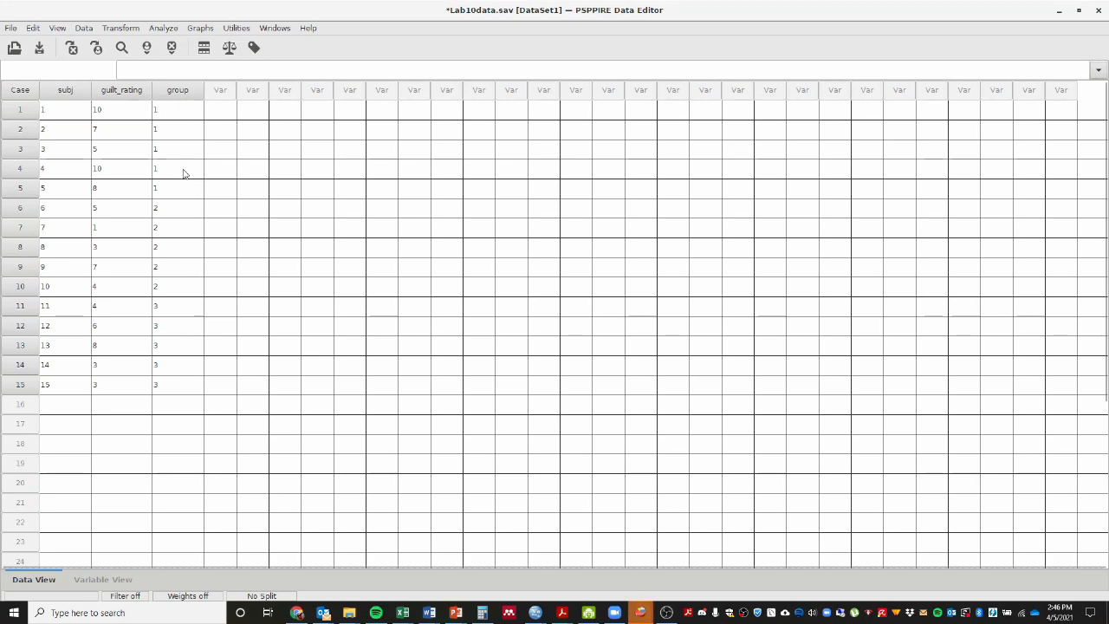
left_click(254, 48)
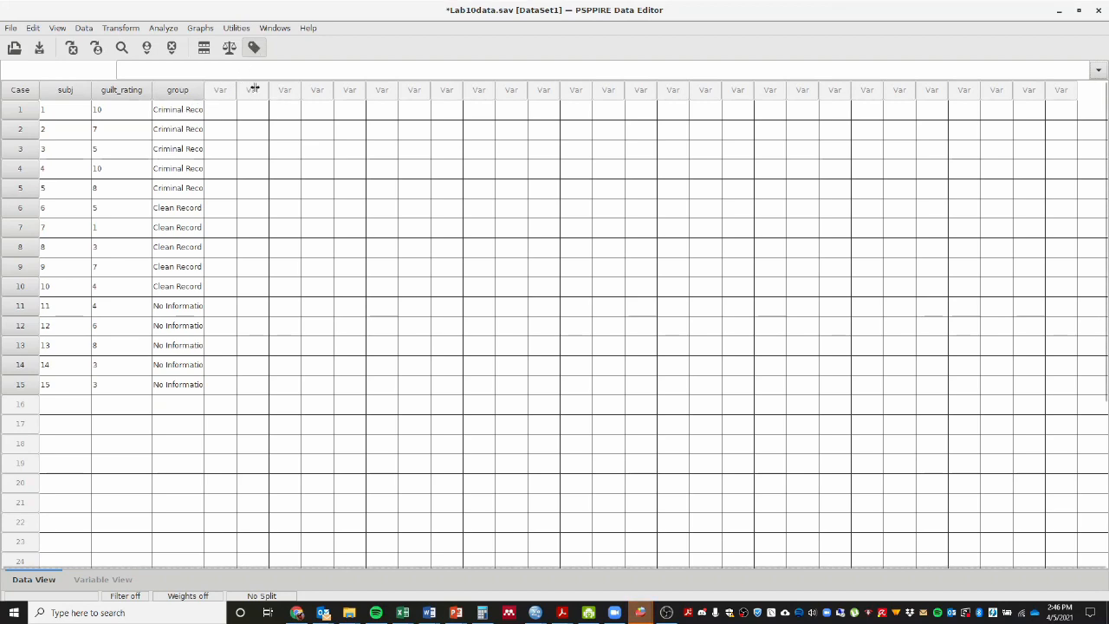
left_click_drag(204, 89, 253, 90)
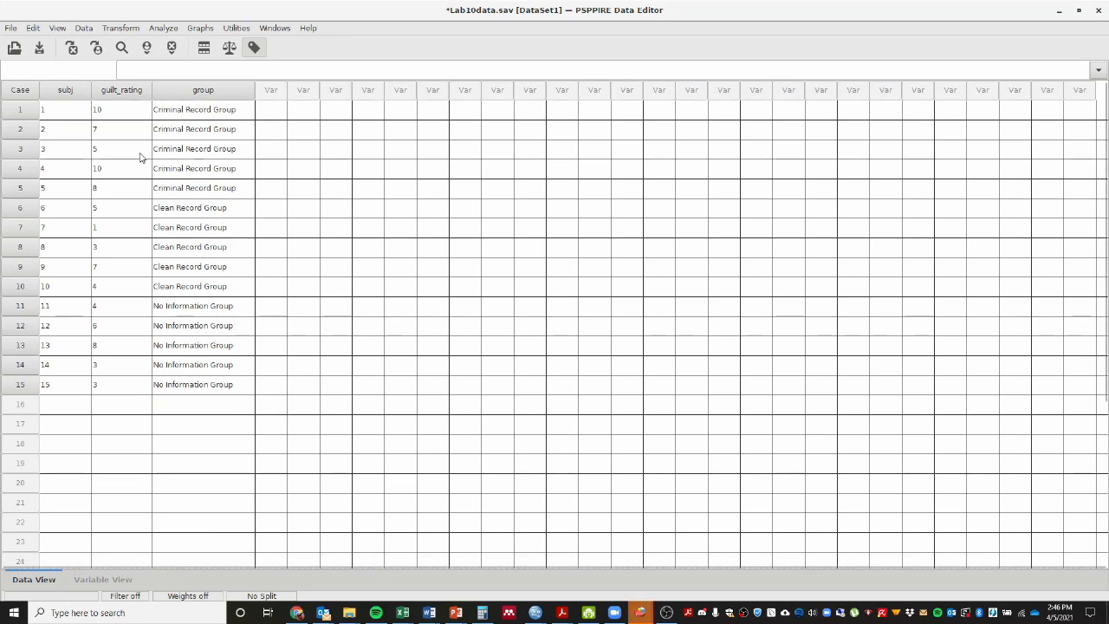
Run Descriptives on guilt_rating with only the mean and standard deviation, and show the output.
left_click(163, 28)
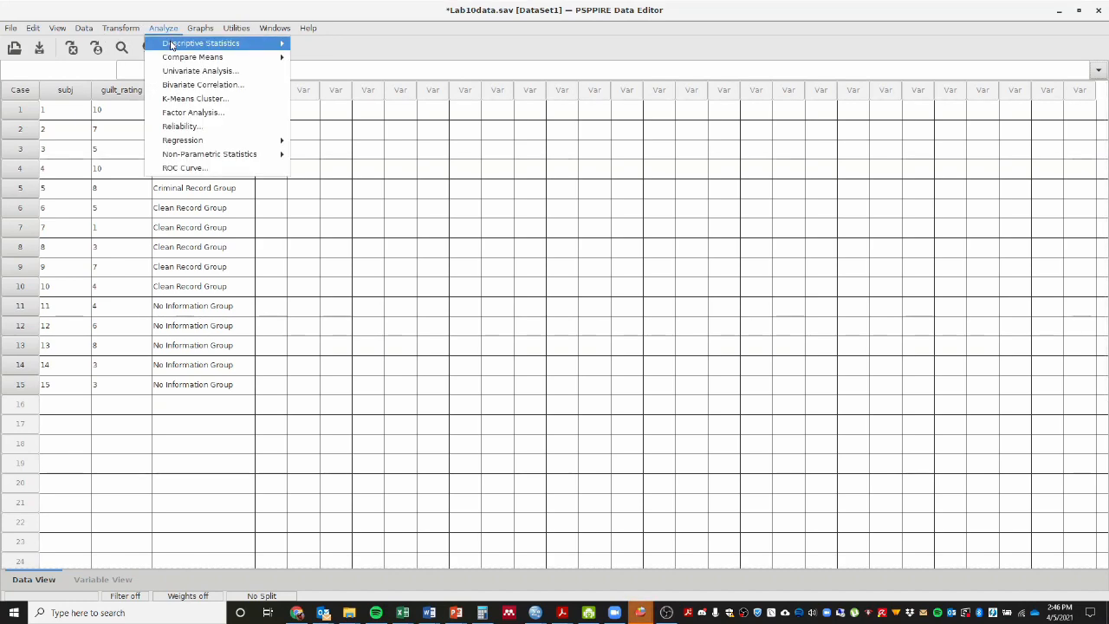
mouse_move(178, 45)
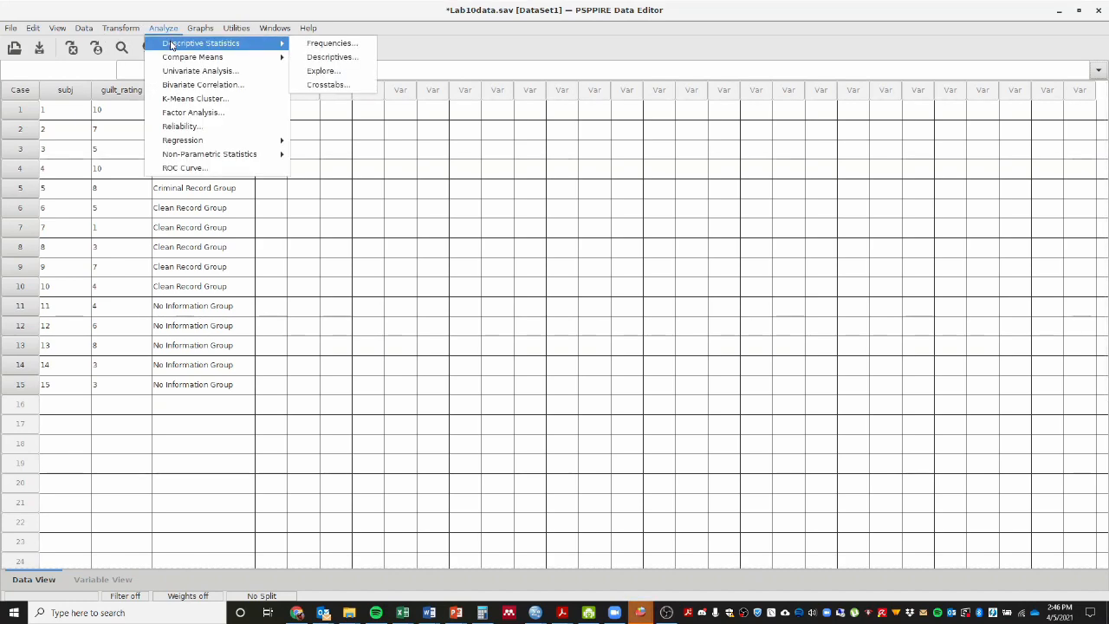
left_click(330, 57)
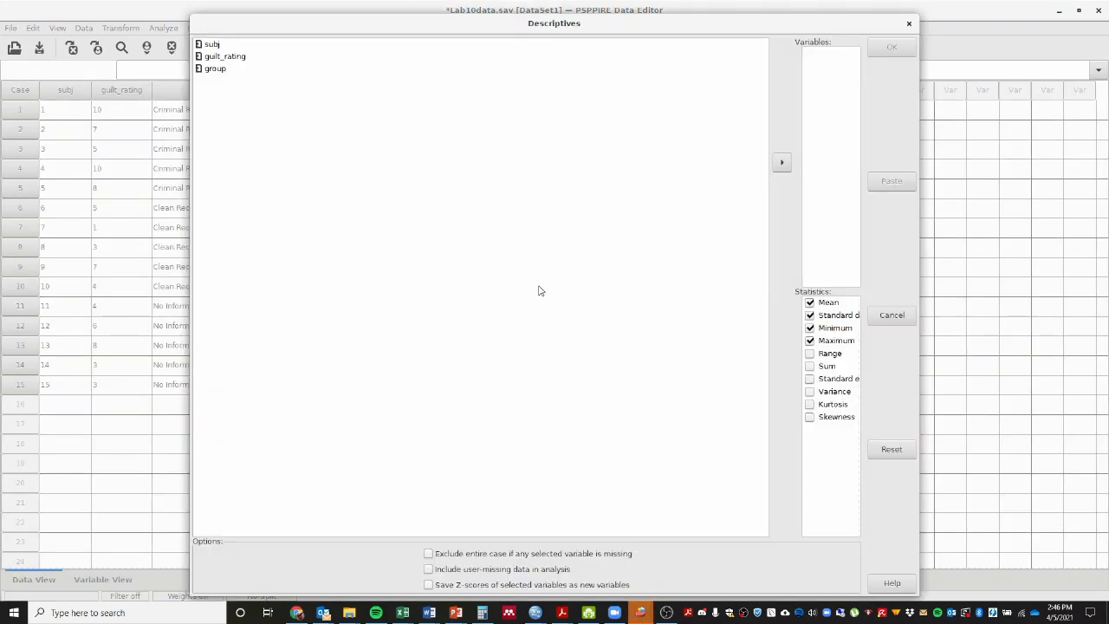
left_click(242, 60)
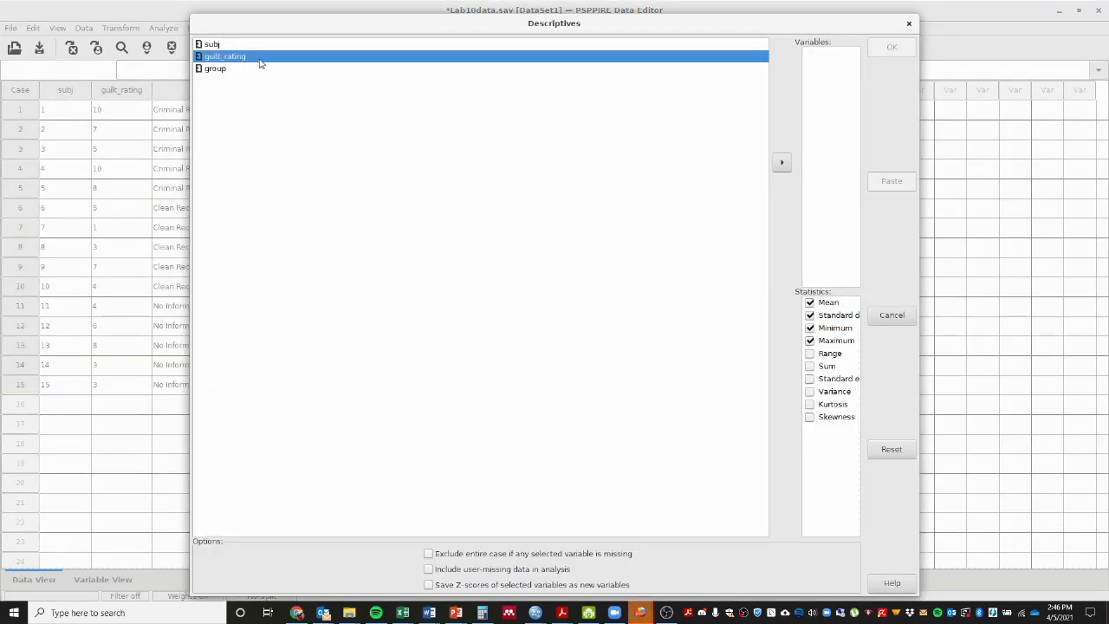
left_click(781, 162)
left_click(834, 327)
left_click(836, 340)
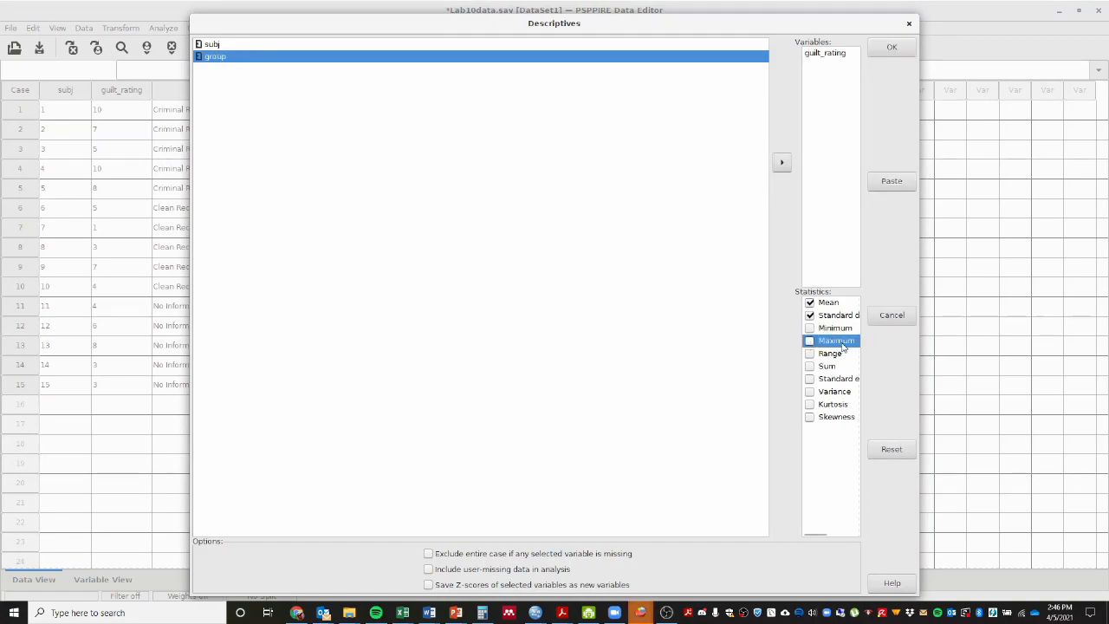
left_click(891, 47)
mouse_move(639, 612)
left_click(604, 561)
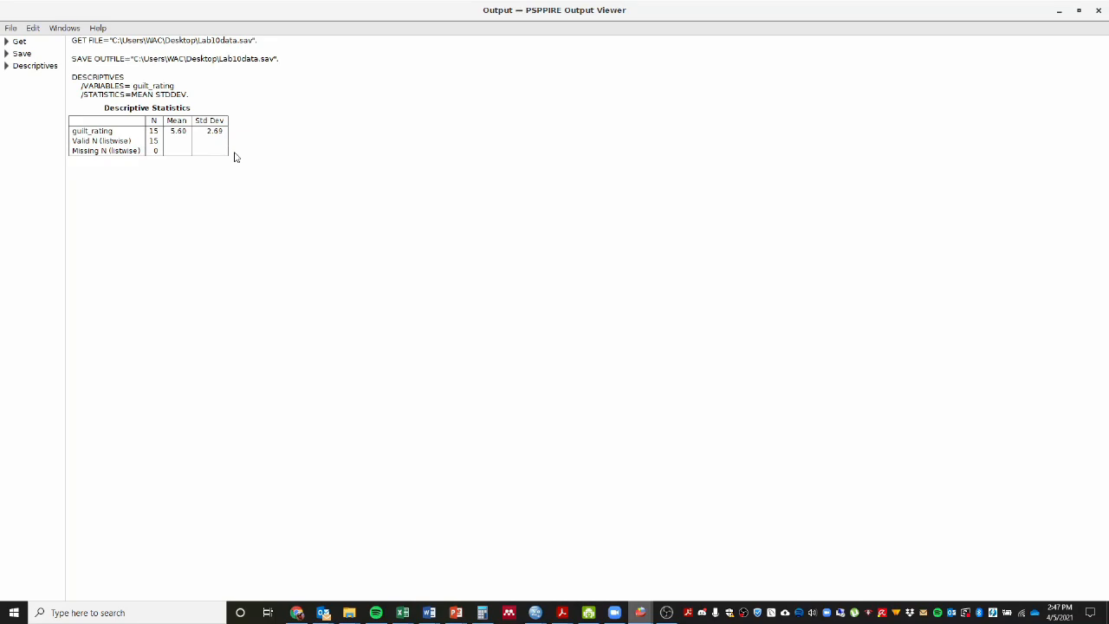
Split the data file by the group variable with output organized by groups, and check the logged commands in the output.
left_click(640, 613)
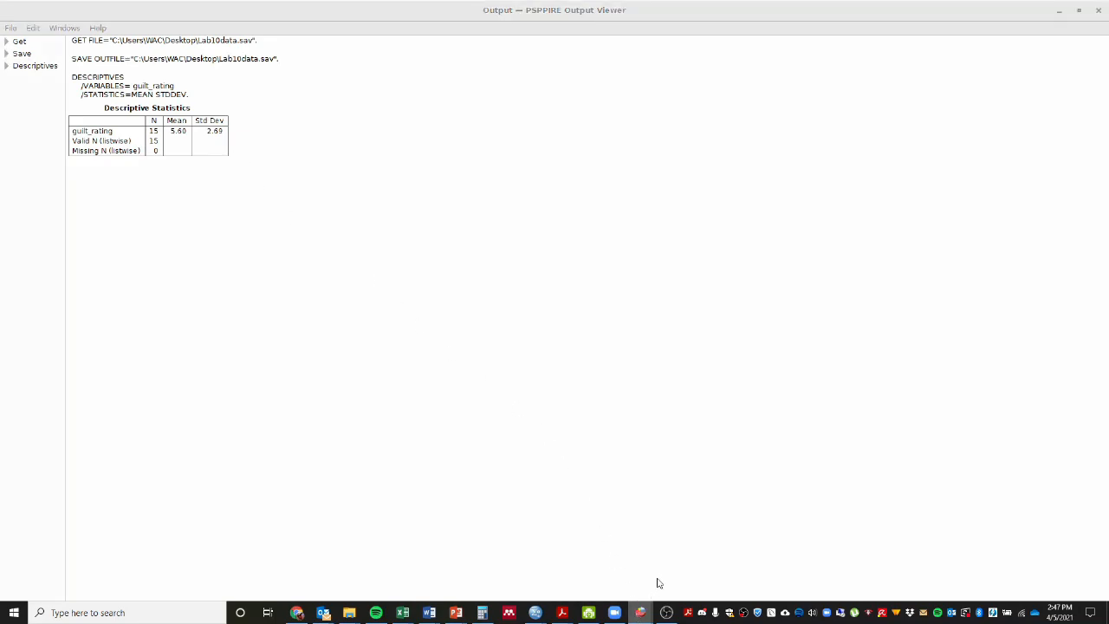
left_click(681, 564)
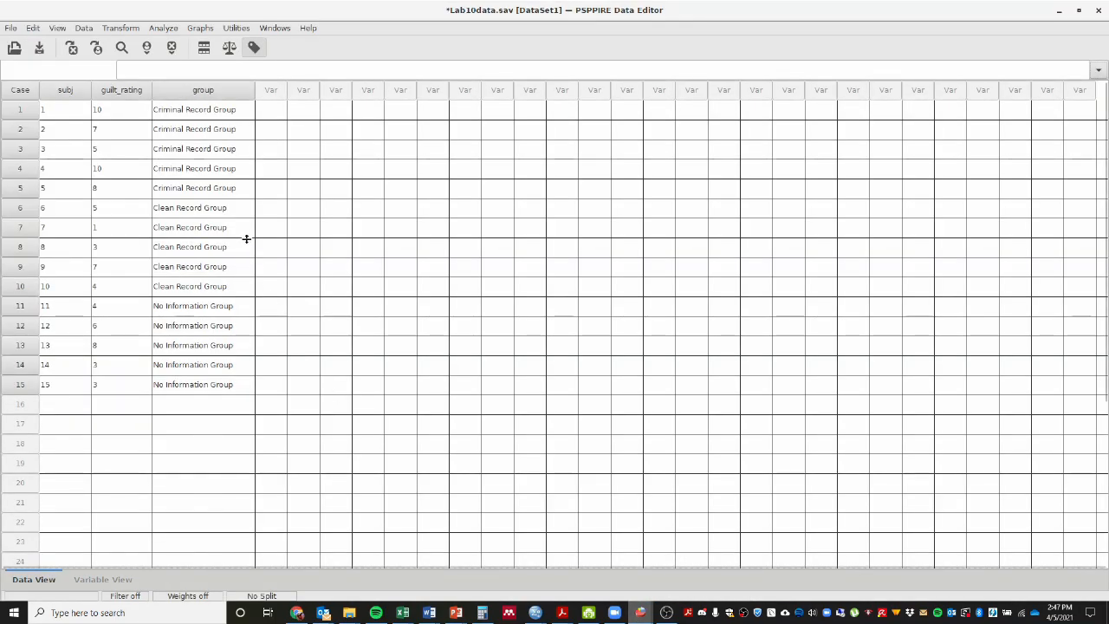
left_click(84, 29)
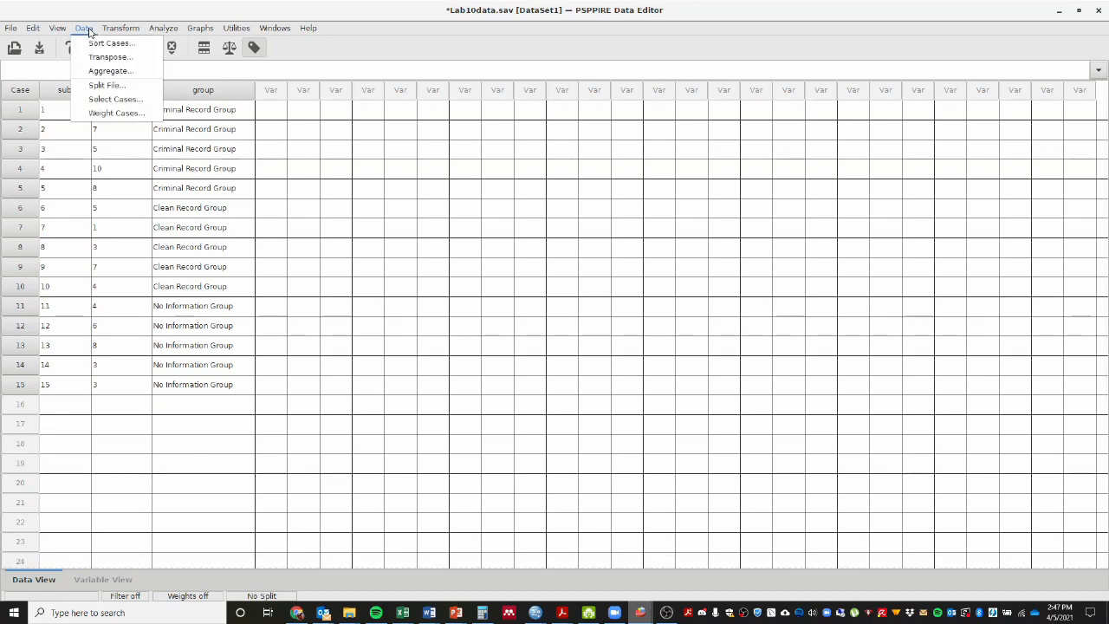
left_click(101, 86)
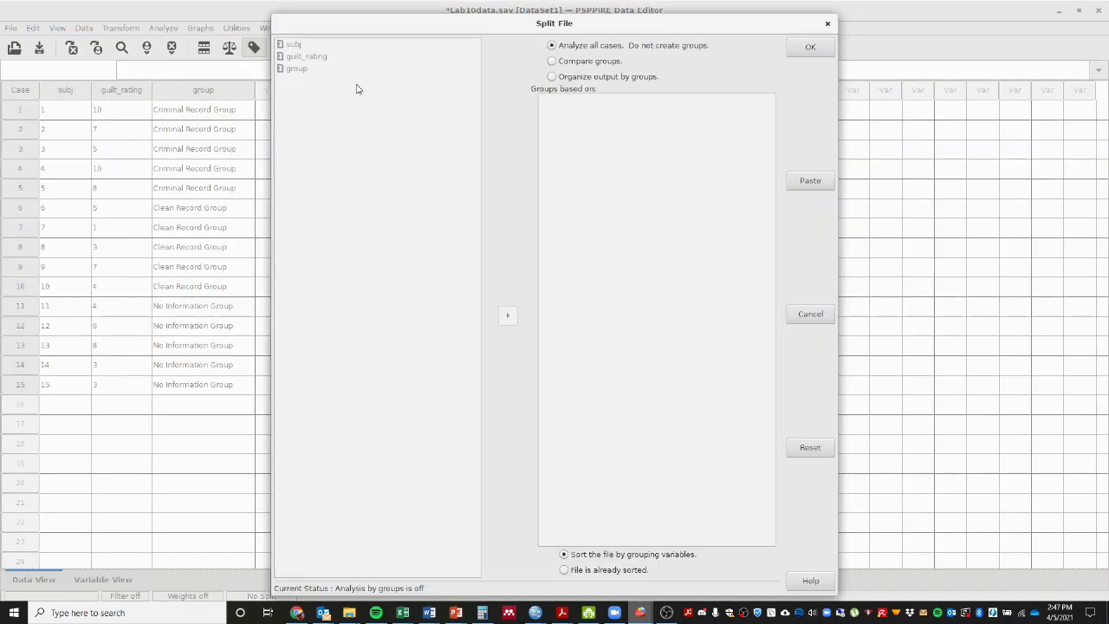
left_click(578, 78)
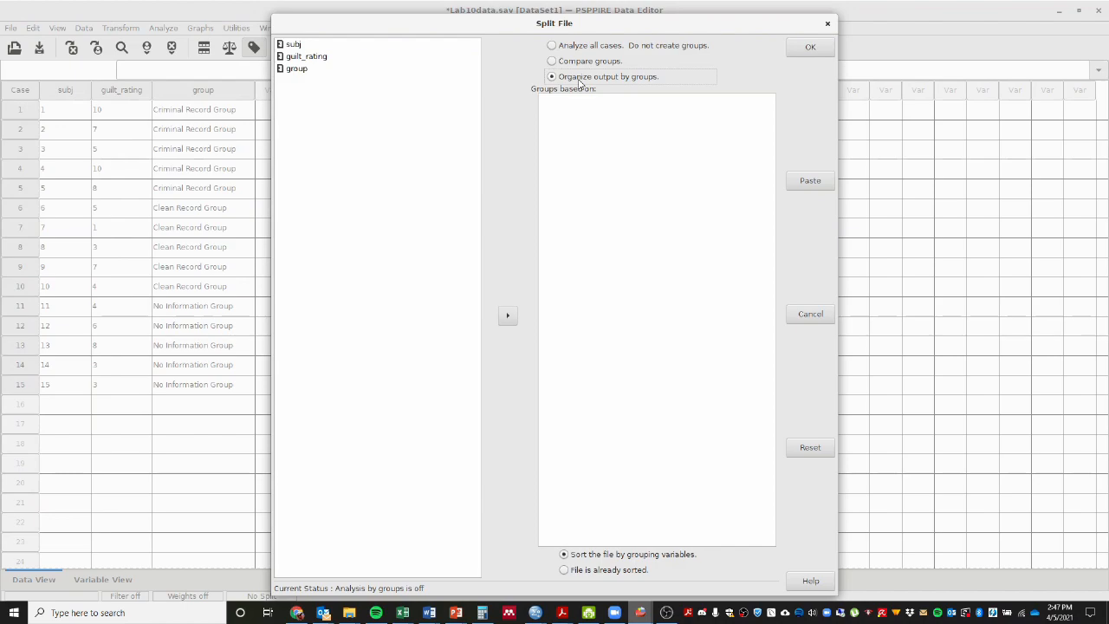
left_click(305, 69)
left_click(509, 319)
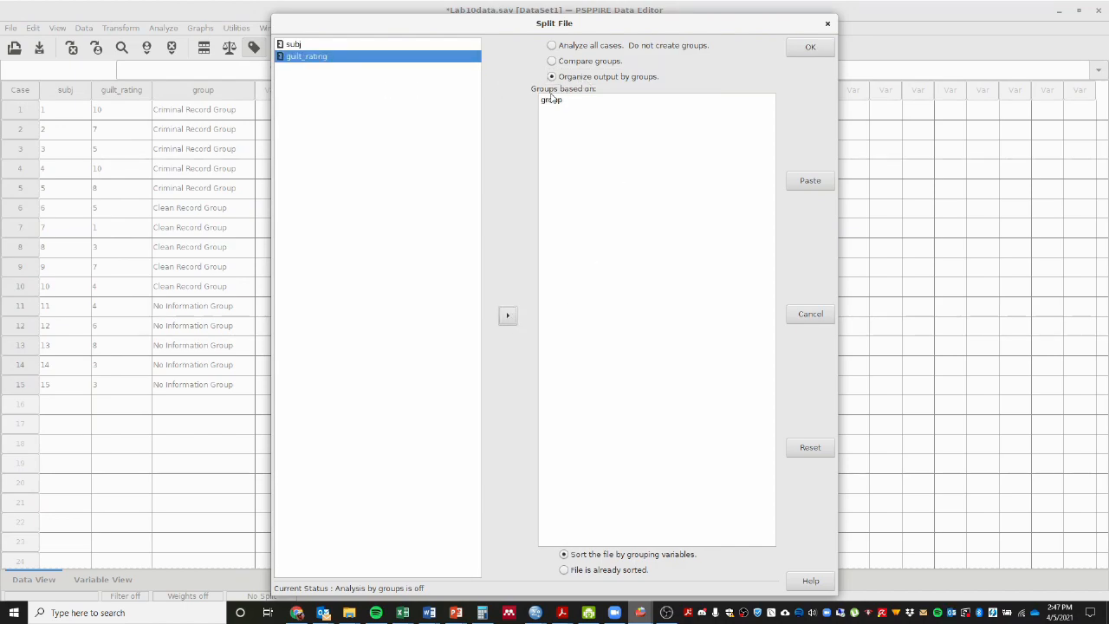
left_click(803, 54)
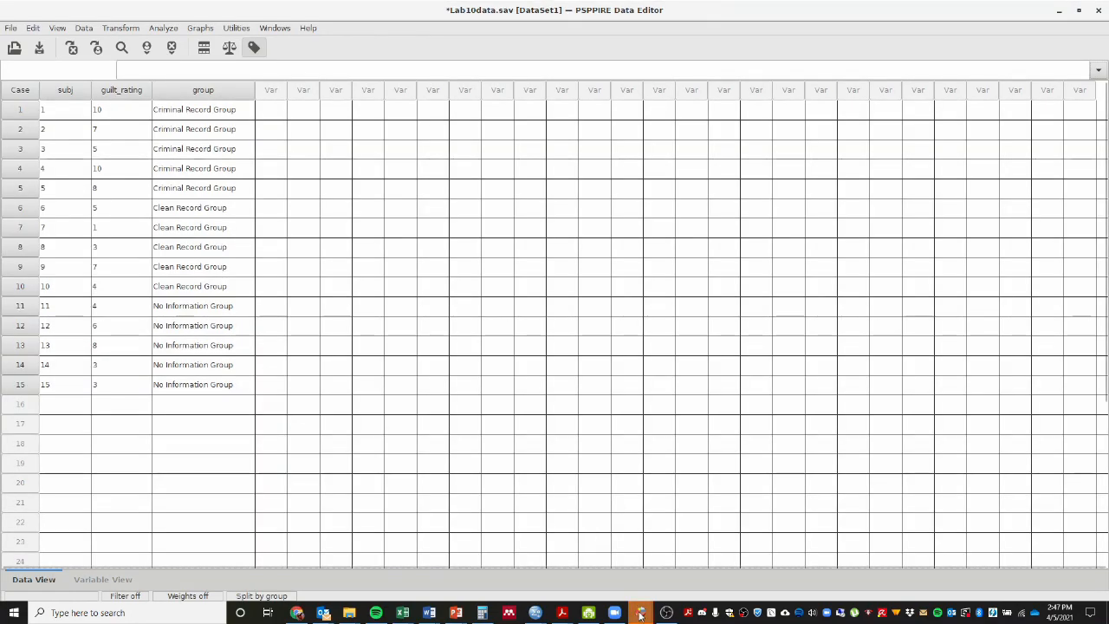
mouse_move(621, 613)
left_click(587, 577)
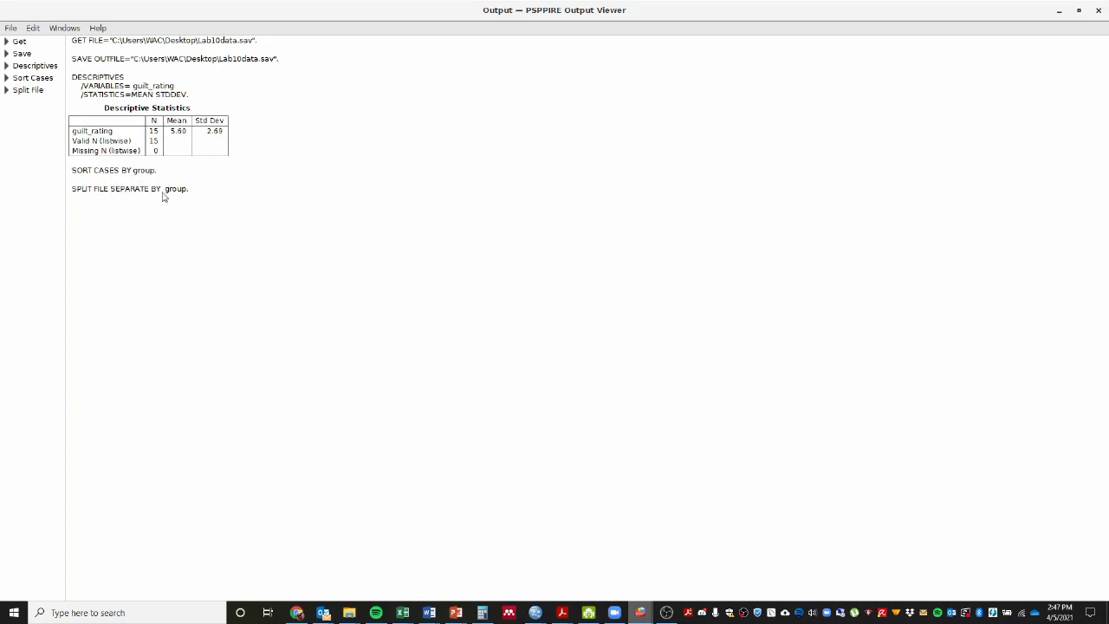
Return to the data and display the numeric group codes instead of the value labels.
mouse_move(639, 614)
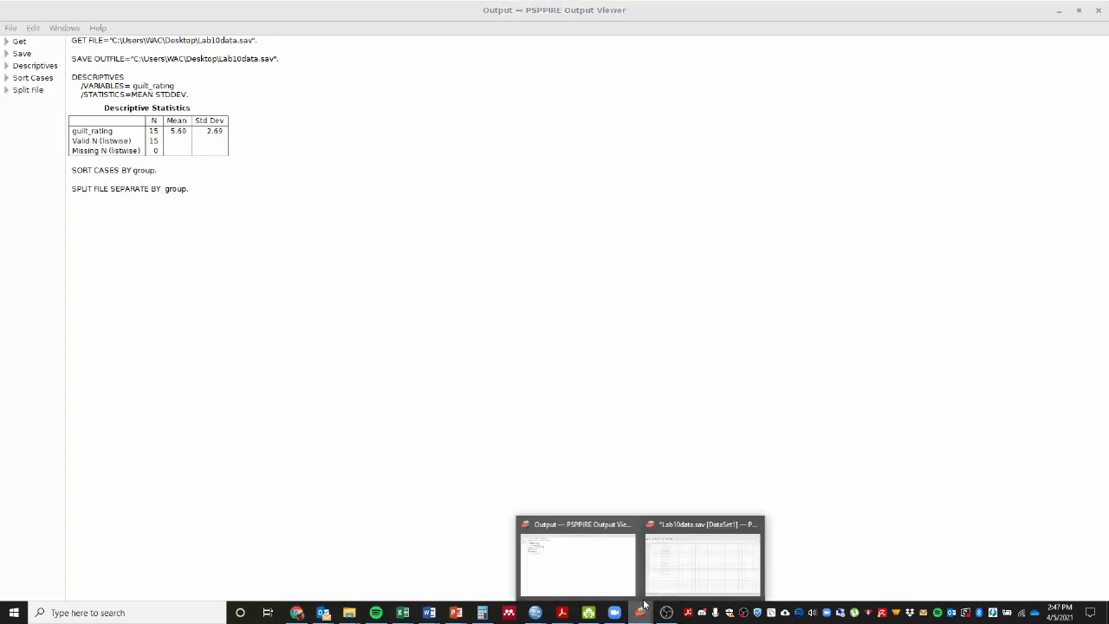
left_click(669, 571)
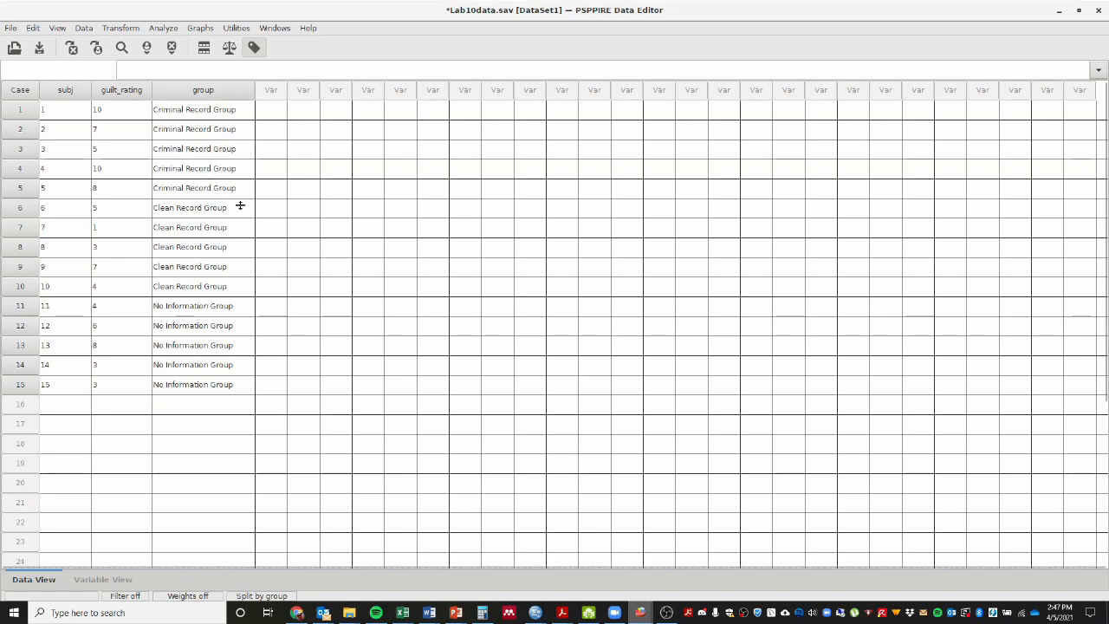
left_click(254, 48)
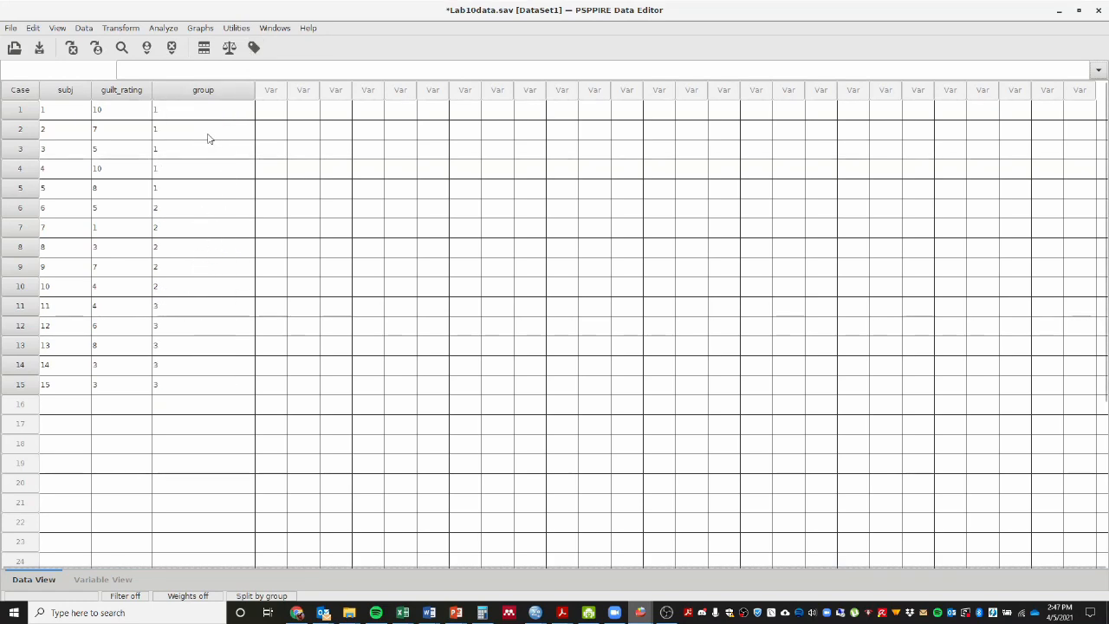
Rerun Descriptives on guilt_rating for each group with the mean and standard deviation, and show the output.
left_click(166, 28)
mouse_move(170, 42)
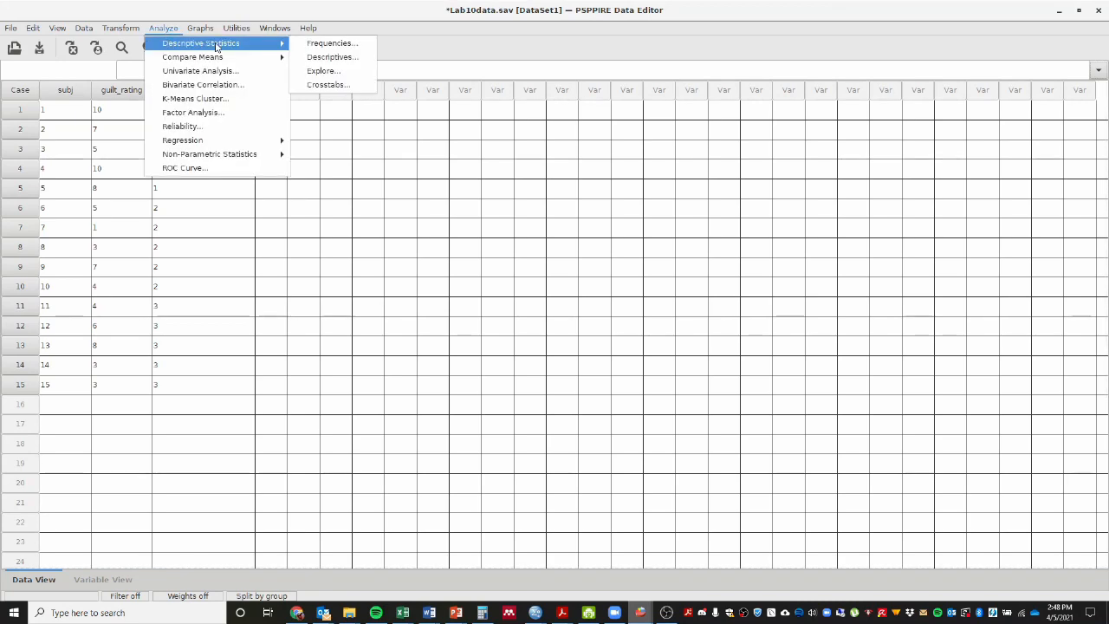
left_click(321, 58)
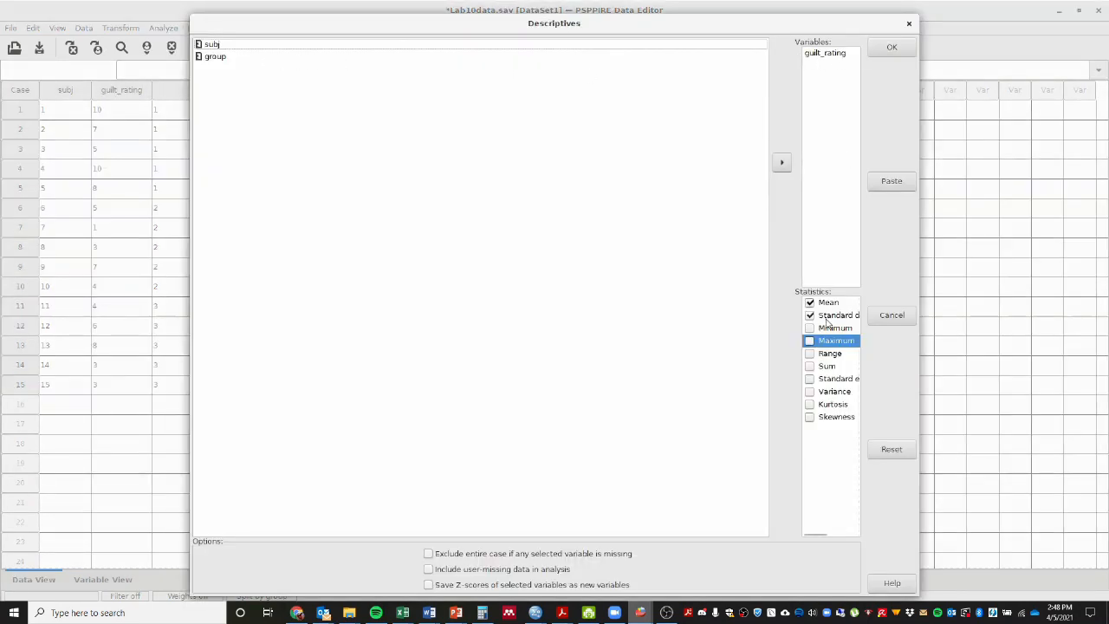
left_click(873, 52)
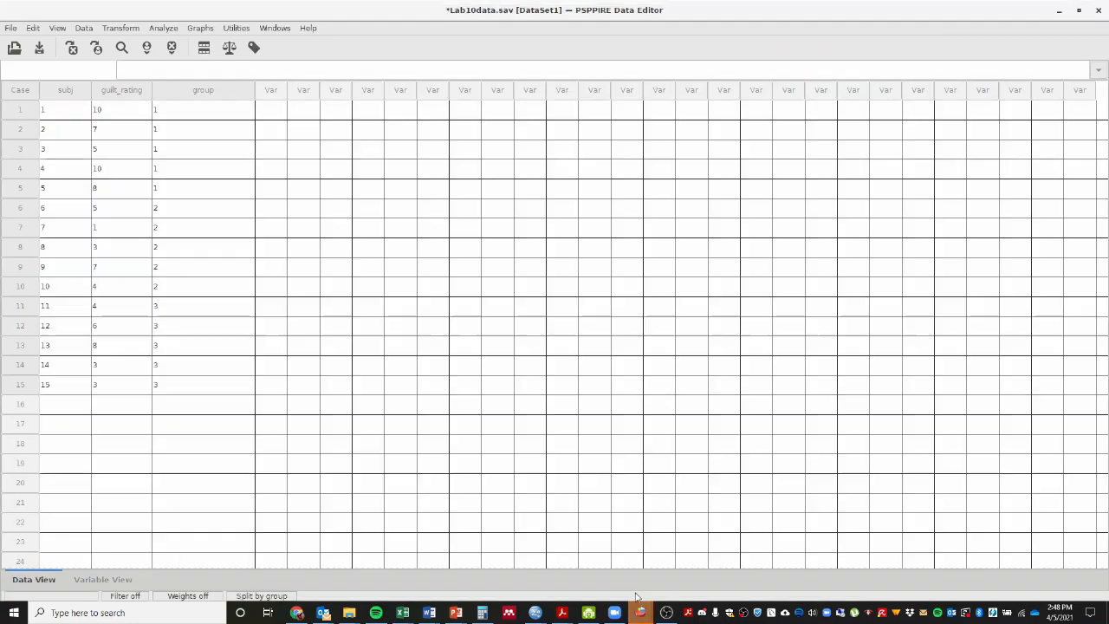
mouse_move(640, 612)
left_click(614, 575)
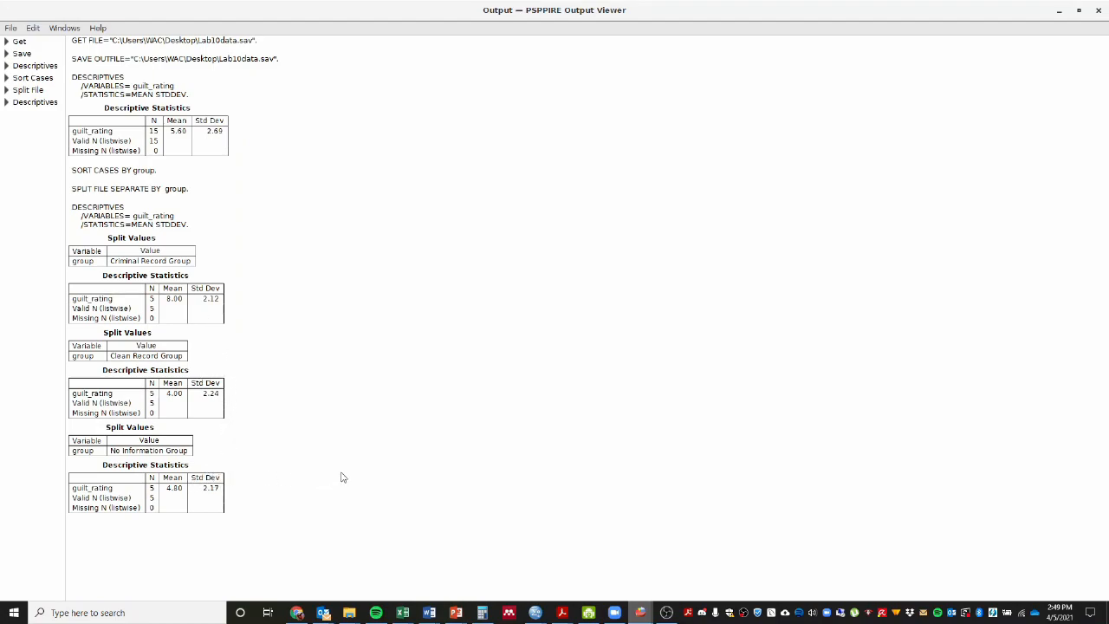
Turn off the file split in the data set so that all cases are analyzed without creating groups.
left_click(639, 612)
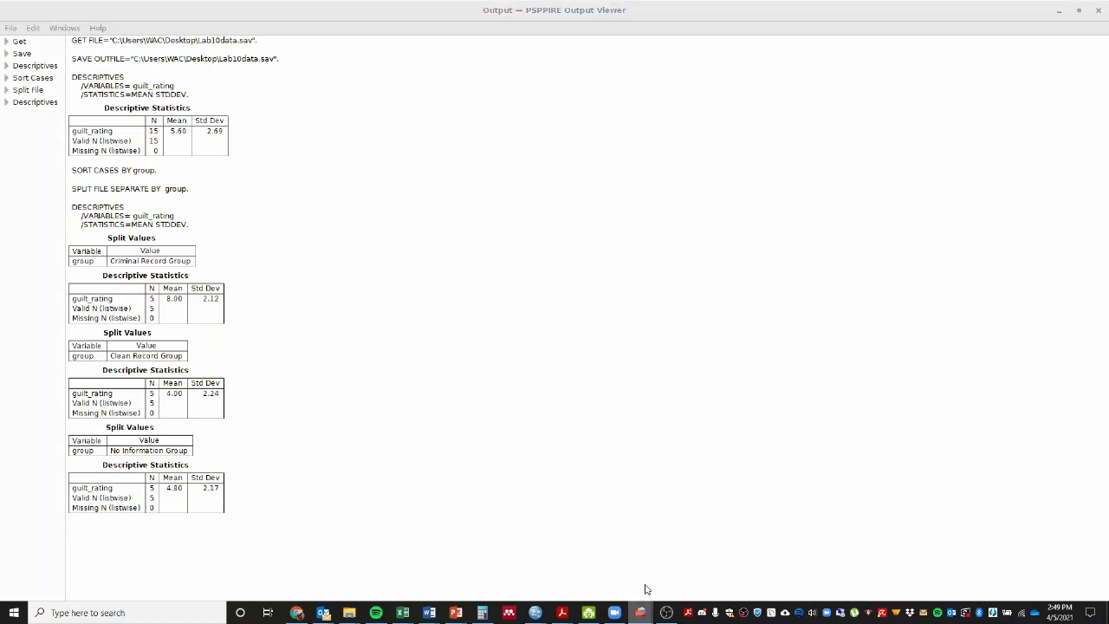
left_click(656, 562)
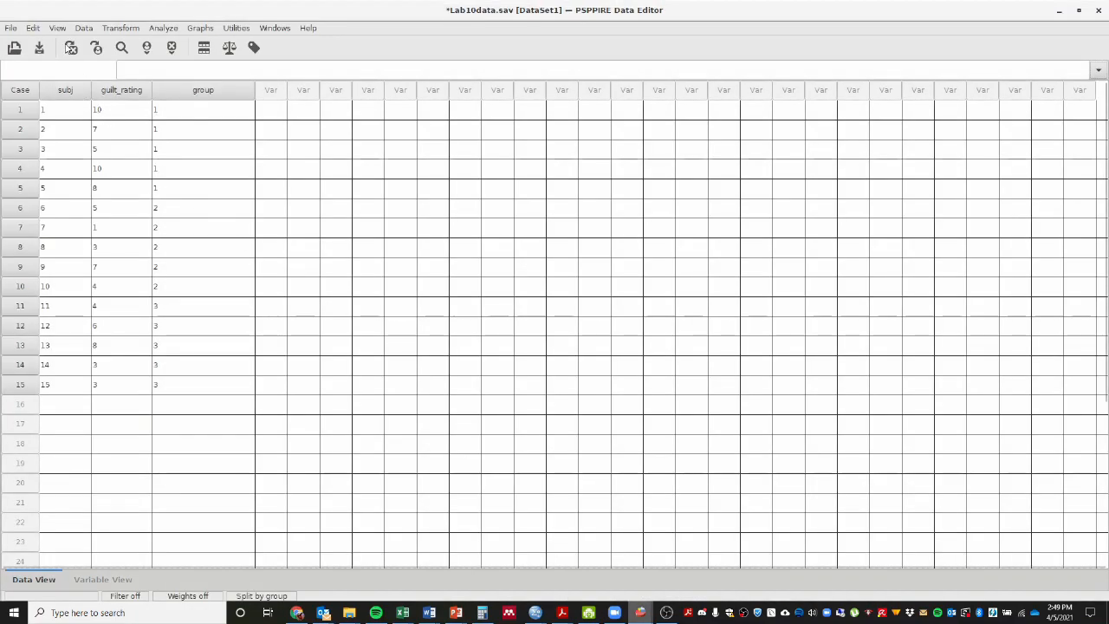
left_click(84, 28)
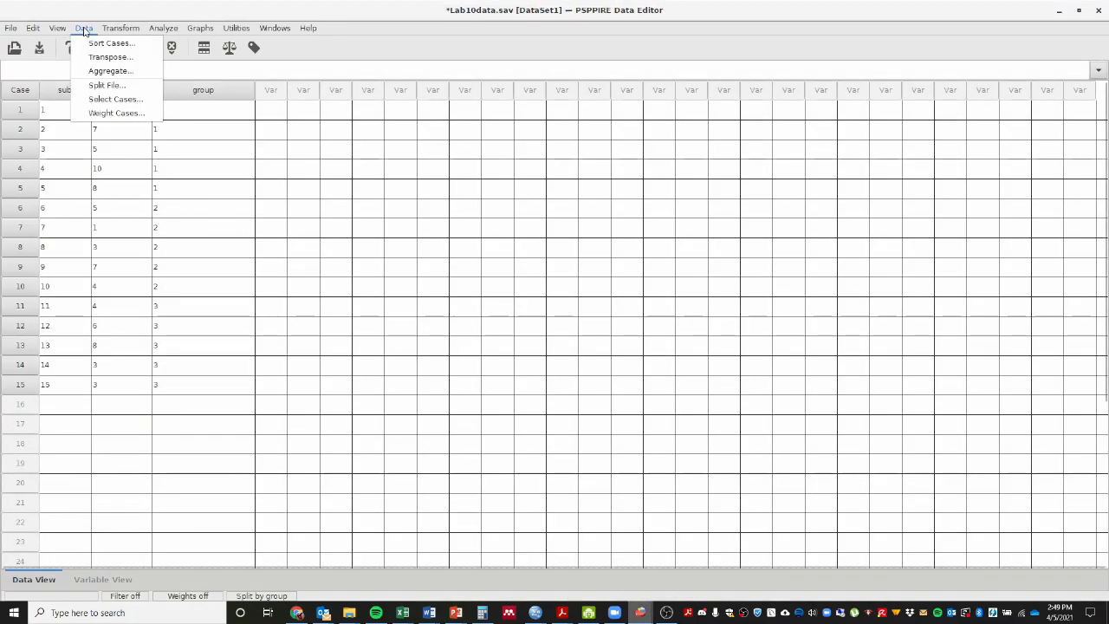
left_click(106, 85)
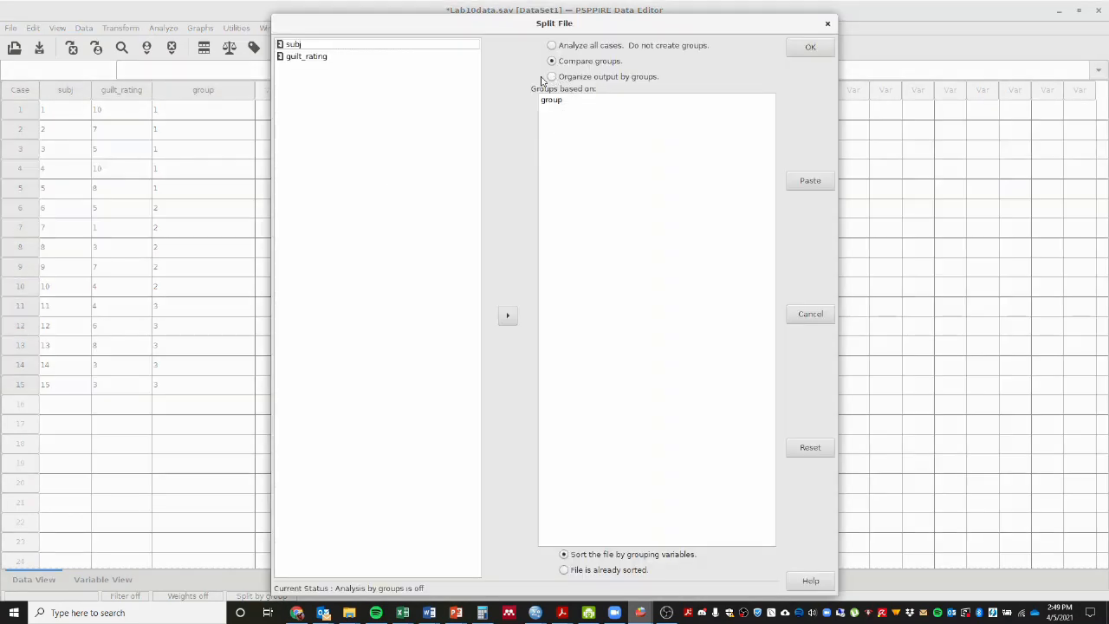
left_click(574, 45)
left_click(813, 52)
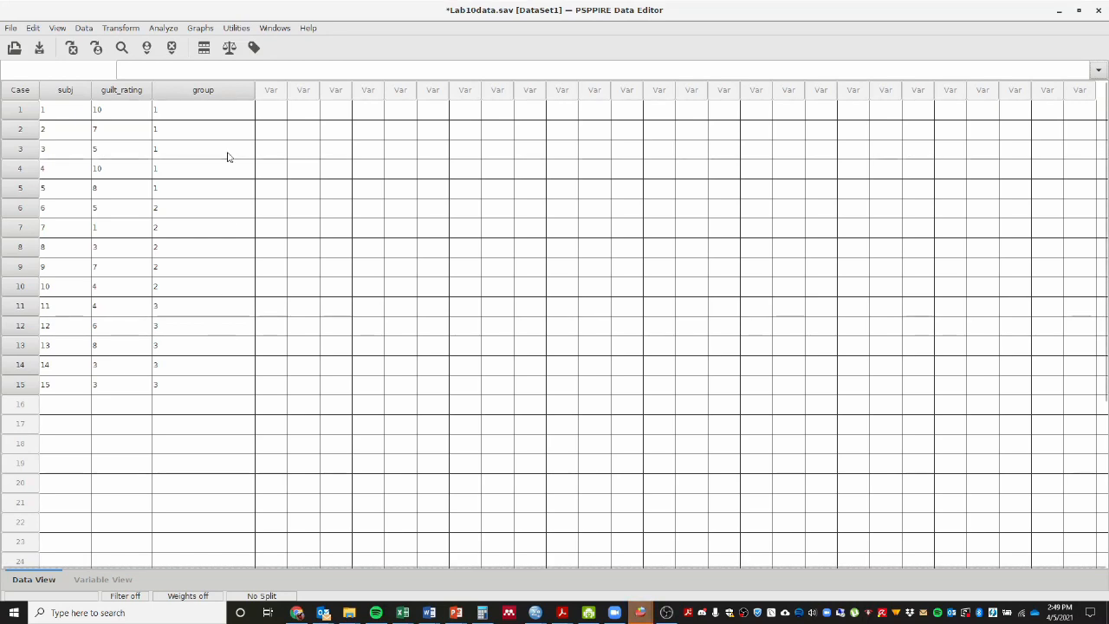
Run a One-Way ANOVA with guilt_rating as the dependent variable, group as the factor, and Descriptives included.
left_click(169, 32)
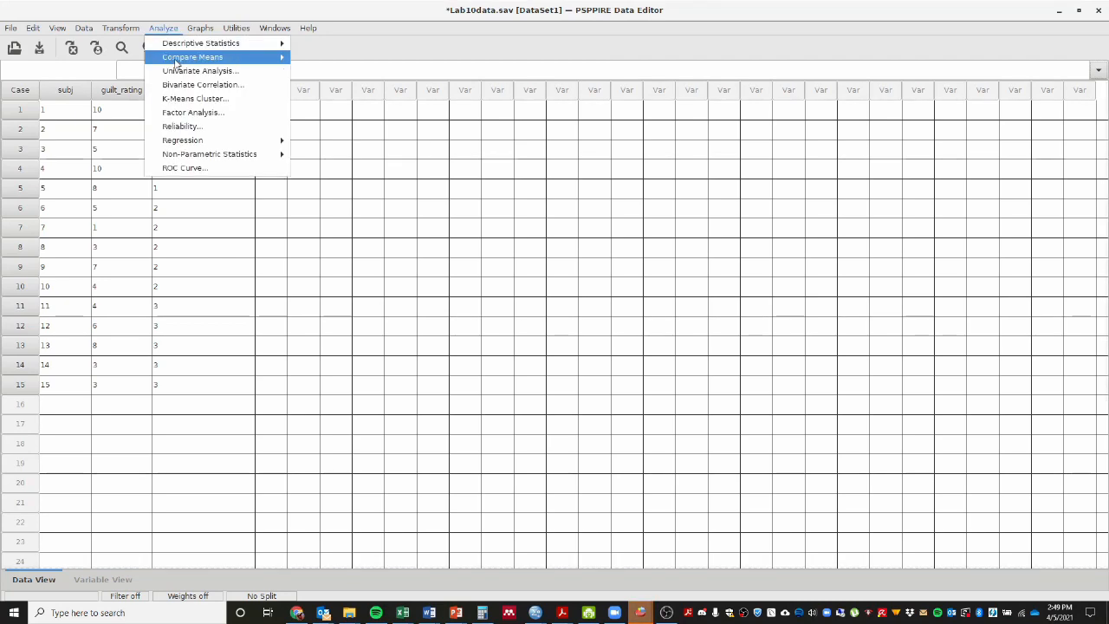
mouse_move(176, 61)
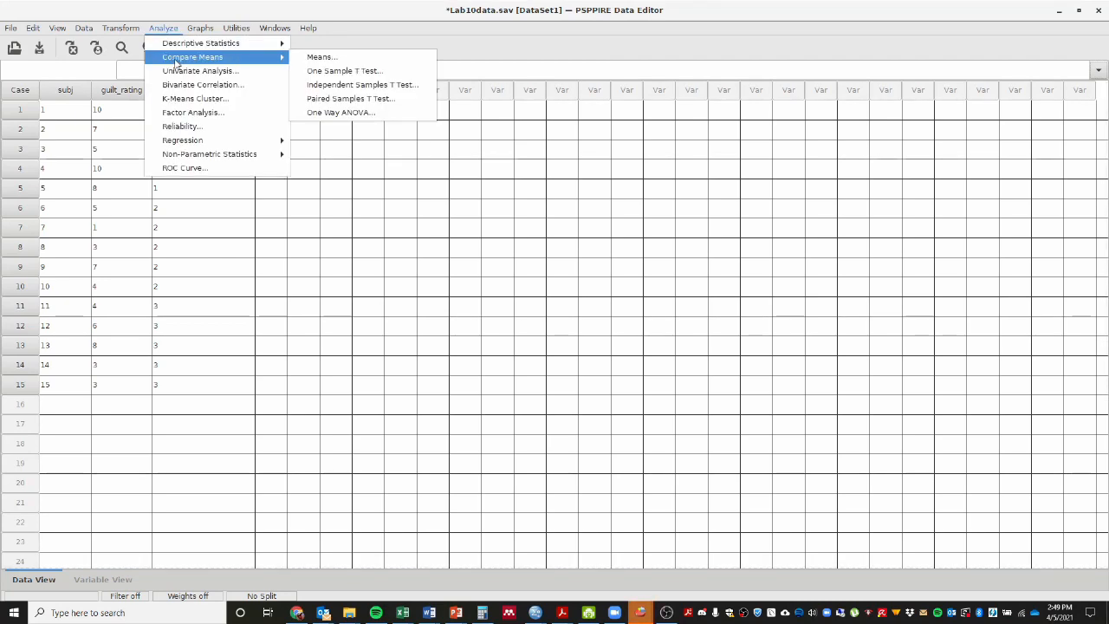
left_click(321, 113)
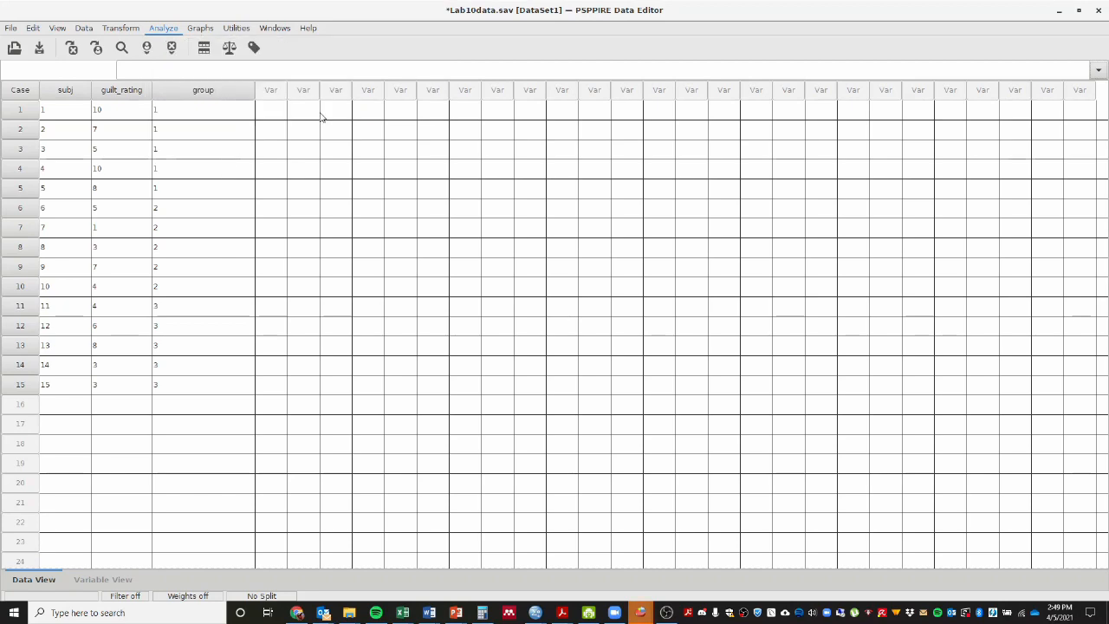
left_click_drag(562, 220, 555, 183)
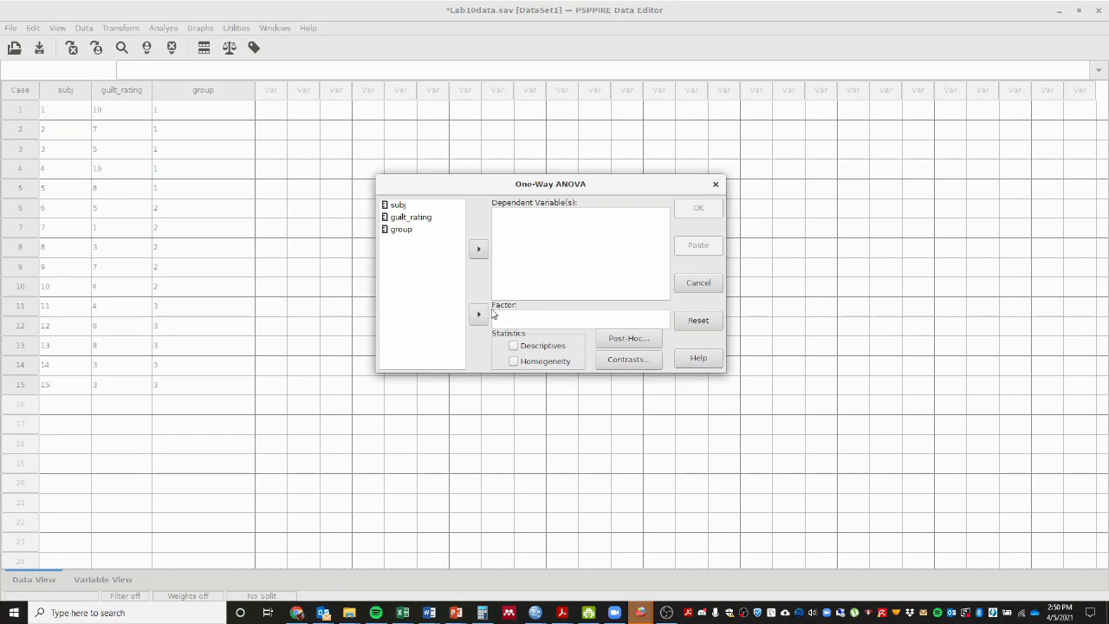
left_click(413, 233)
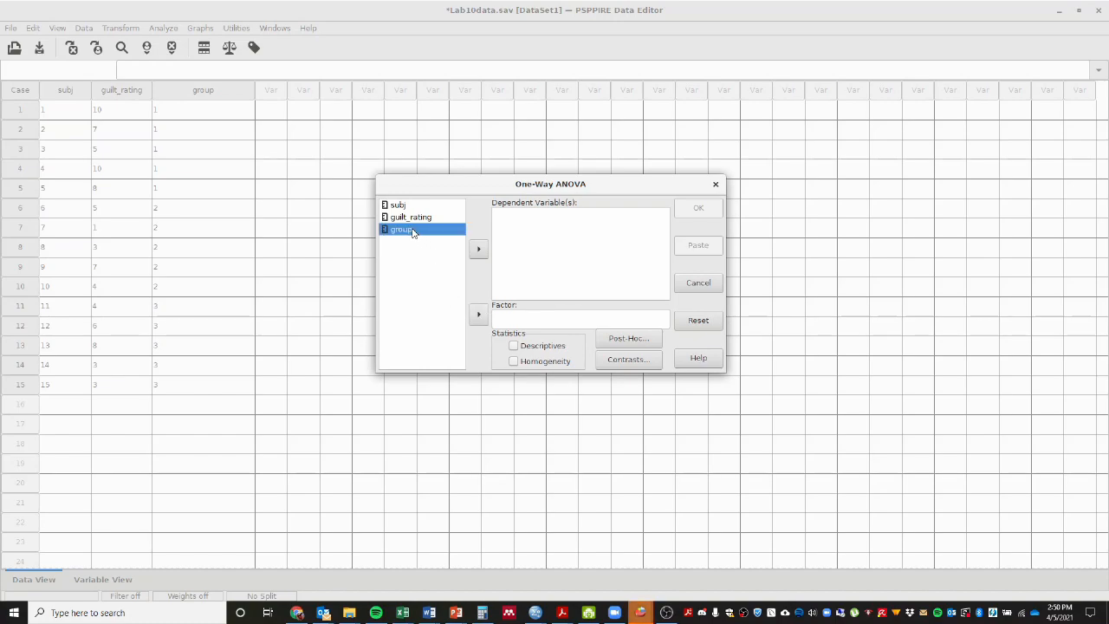
left_click(479, 317)
left_click(432, 217)
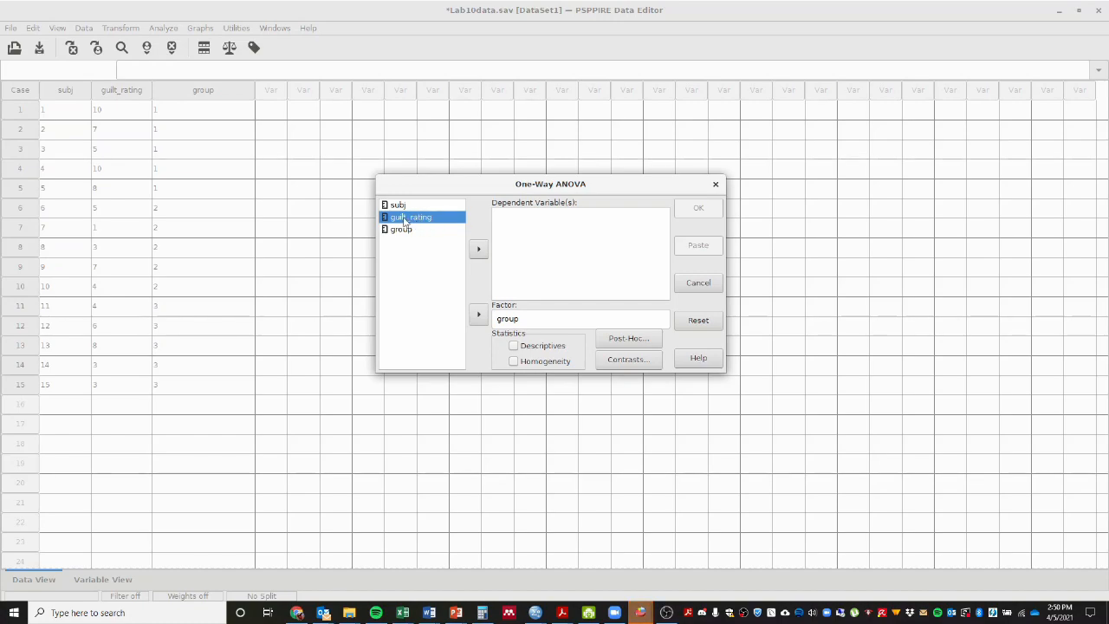
left_click(481, 251)
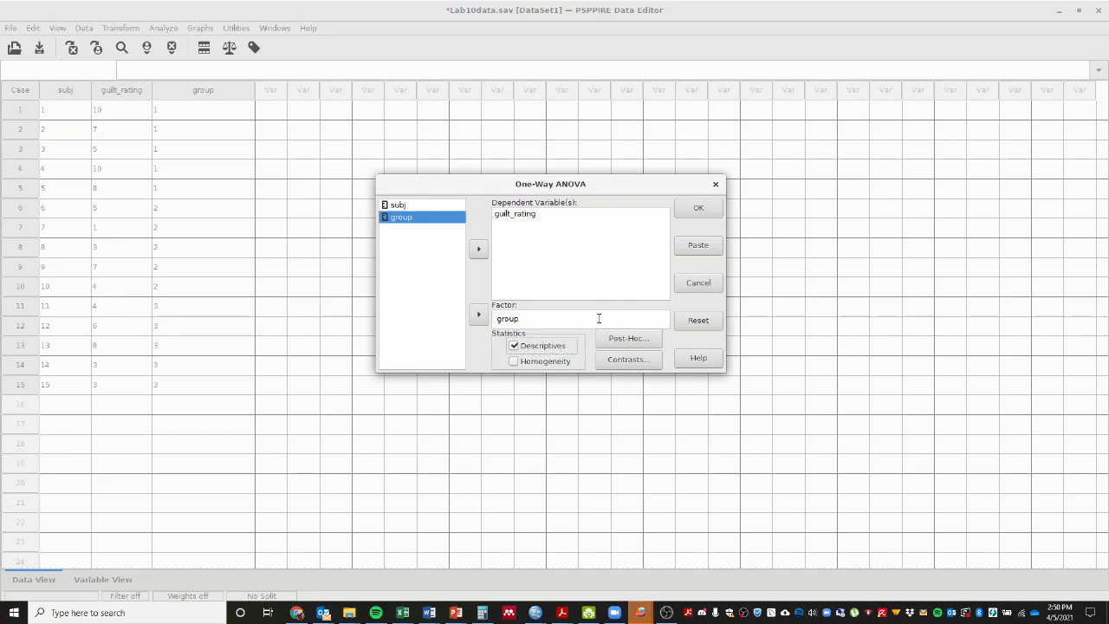
left_click(693, 215)
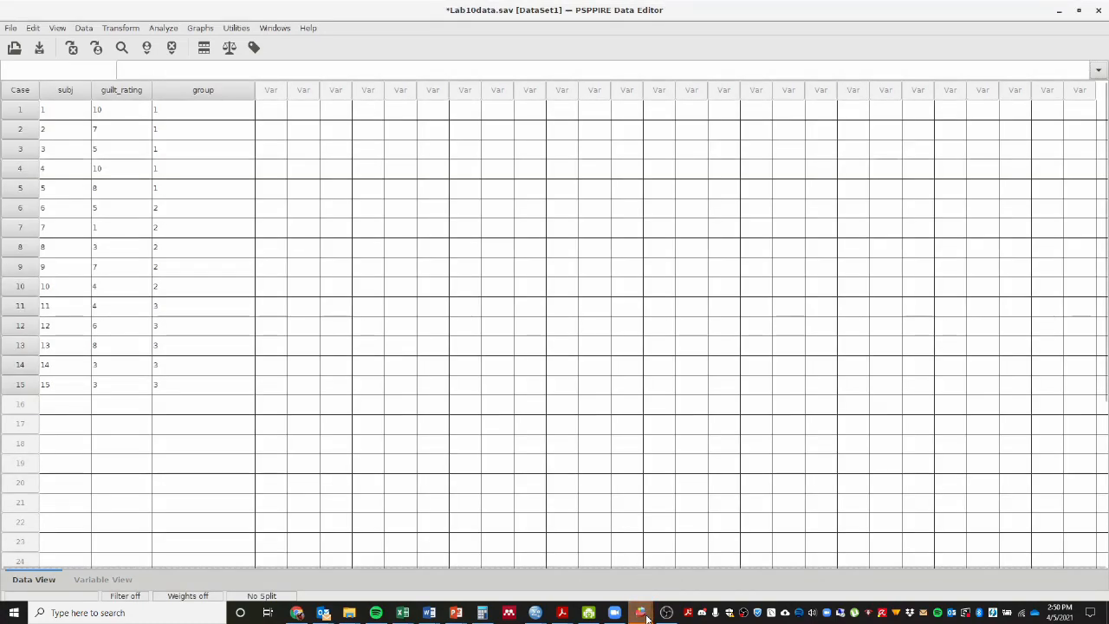
Show the output, compare the ANOVA's descriptives with the earlier overall and per-group statistics, and decline the Lenovo system update.
mouse_move(646, 617)
left_click(619, 563)
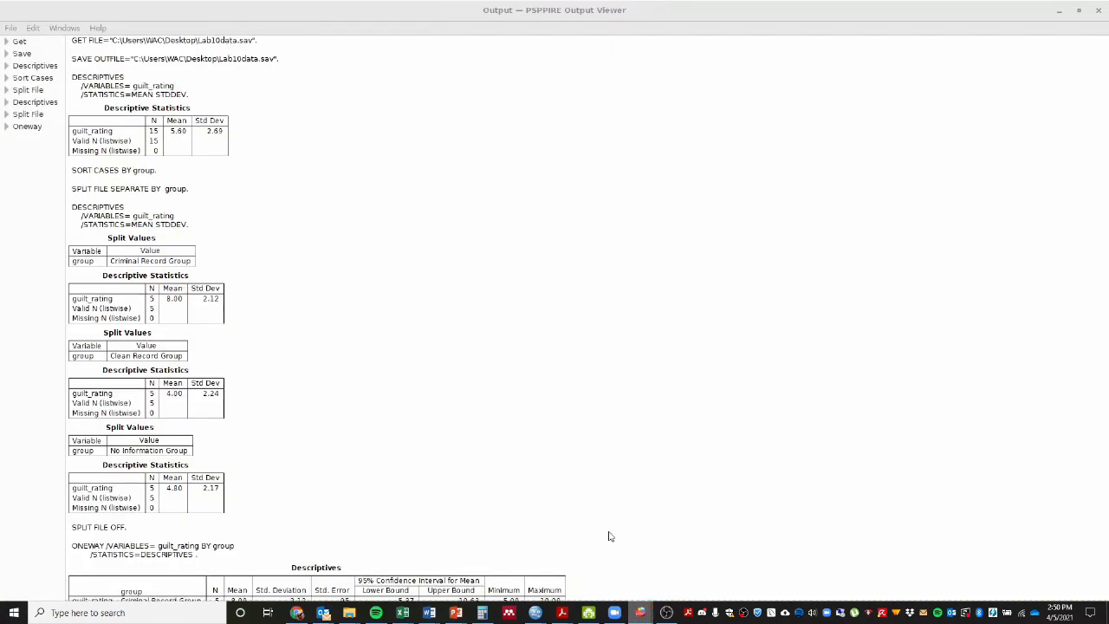
scroll(347, 448, "down", 3)
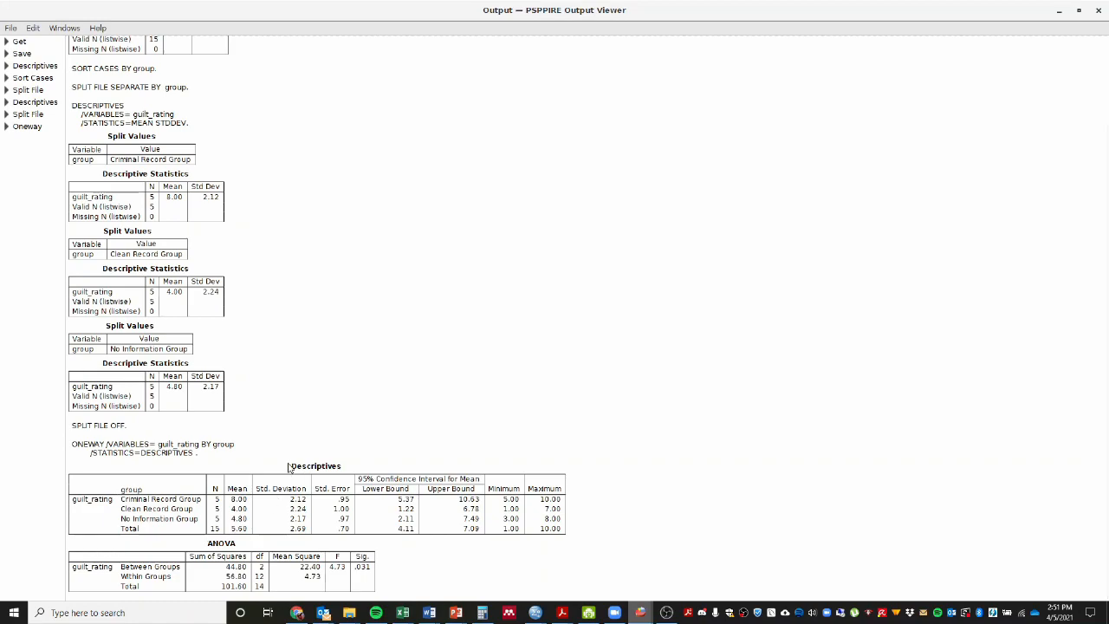
scroll(289, 466, "up", 3)
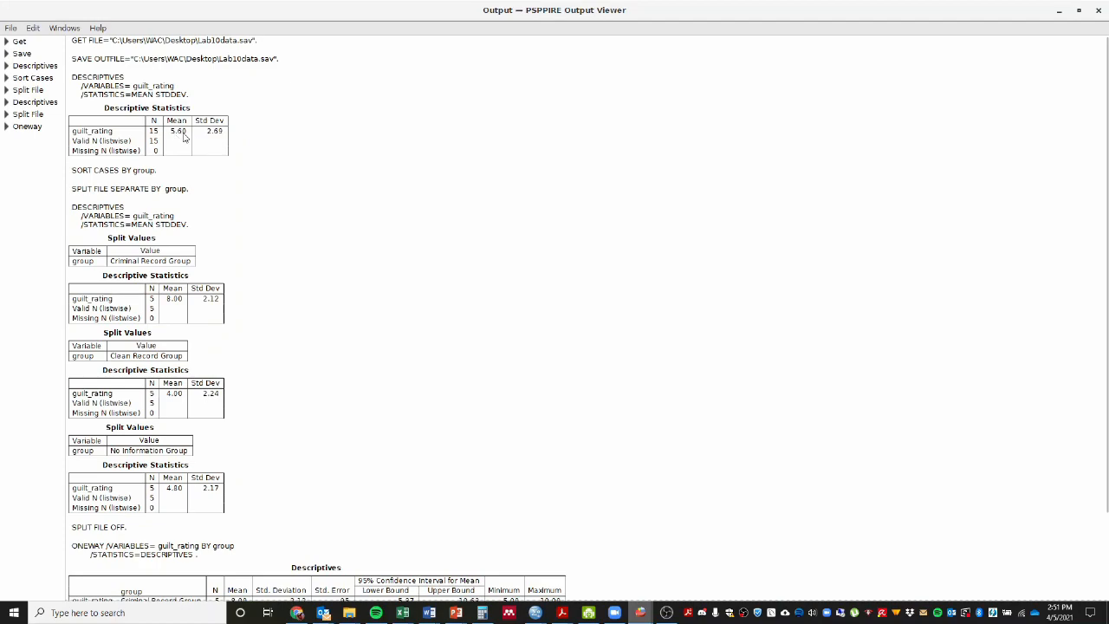
scroll(269, 198, "down", 3)
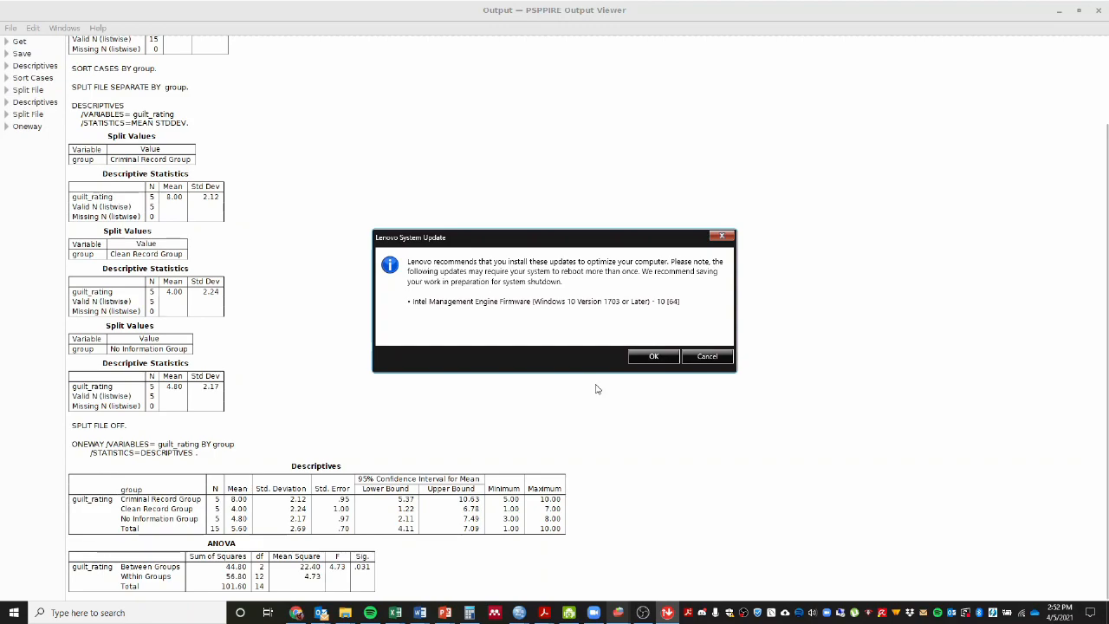
left_click(703, 357)
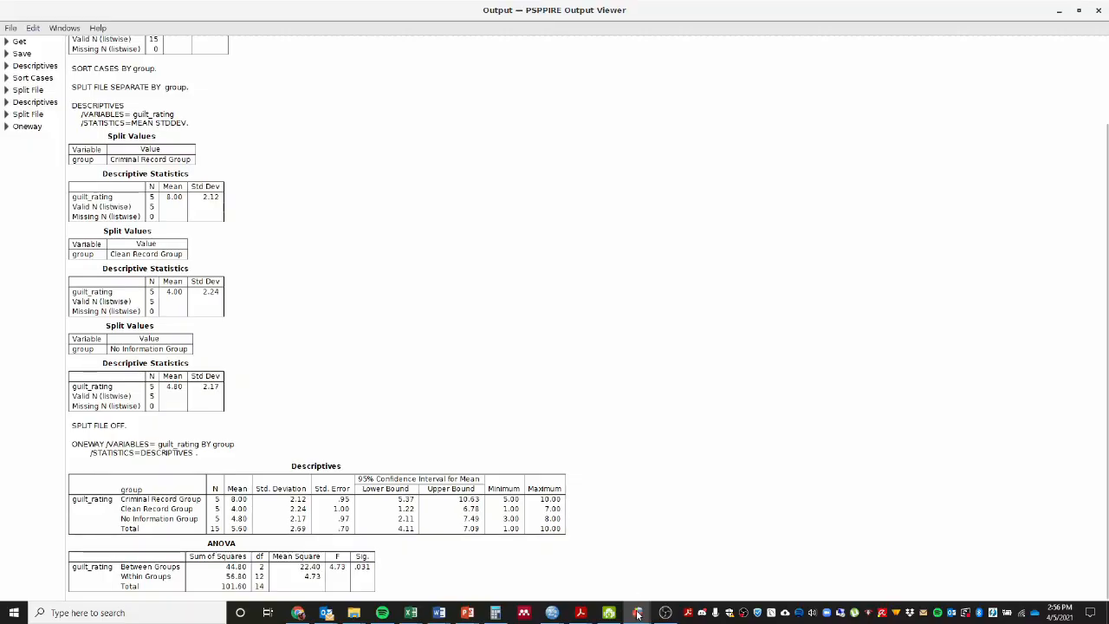
Return to the data and rerun the One-Way ANOVA of guilt_rating by group with a Fisher's LSD post-hoc test.
mouse_move(637, 613)
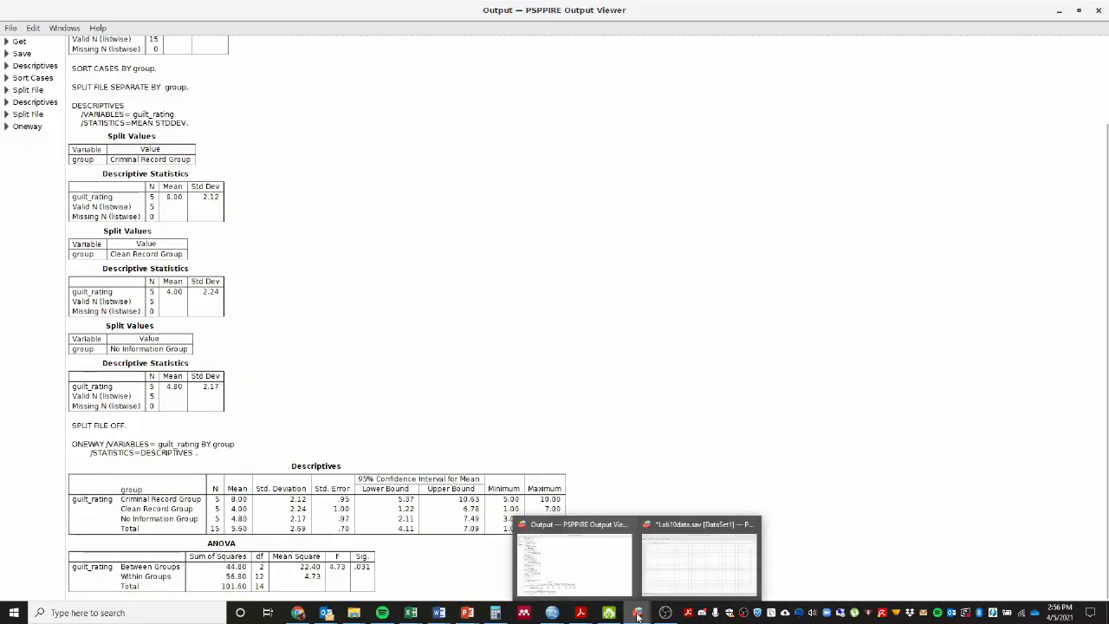
left_click(677, 565)
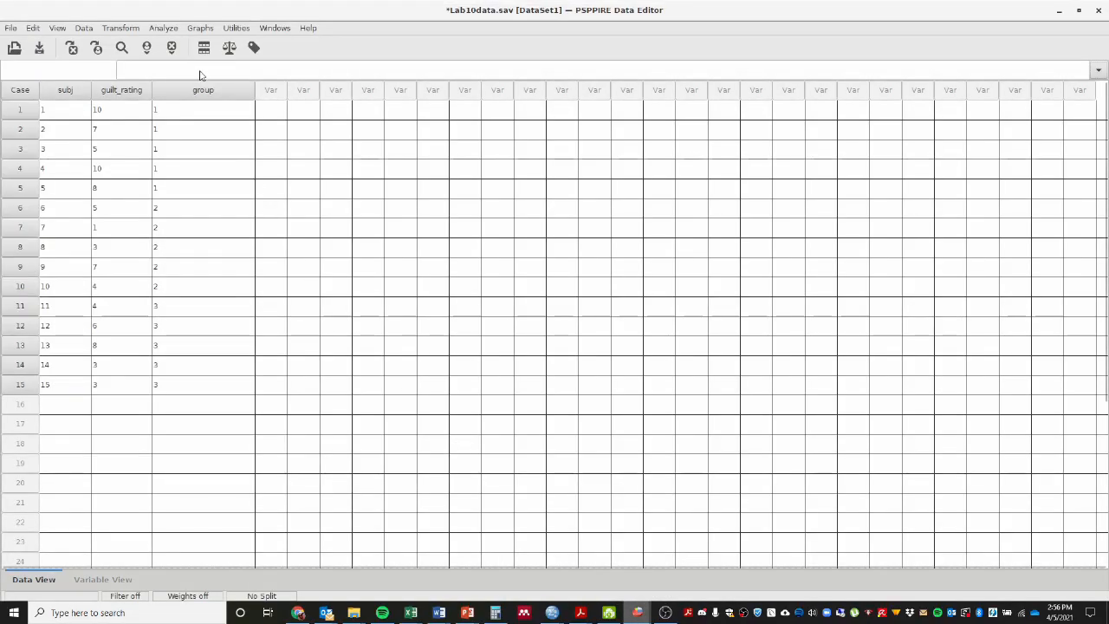
left_click(167, 29)
mouse_move(217, 57)
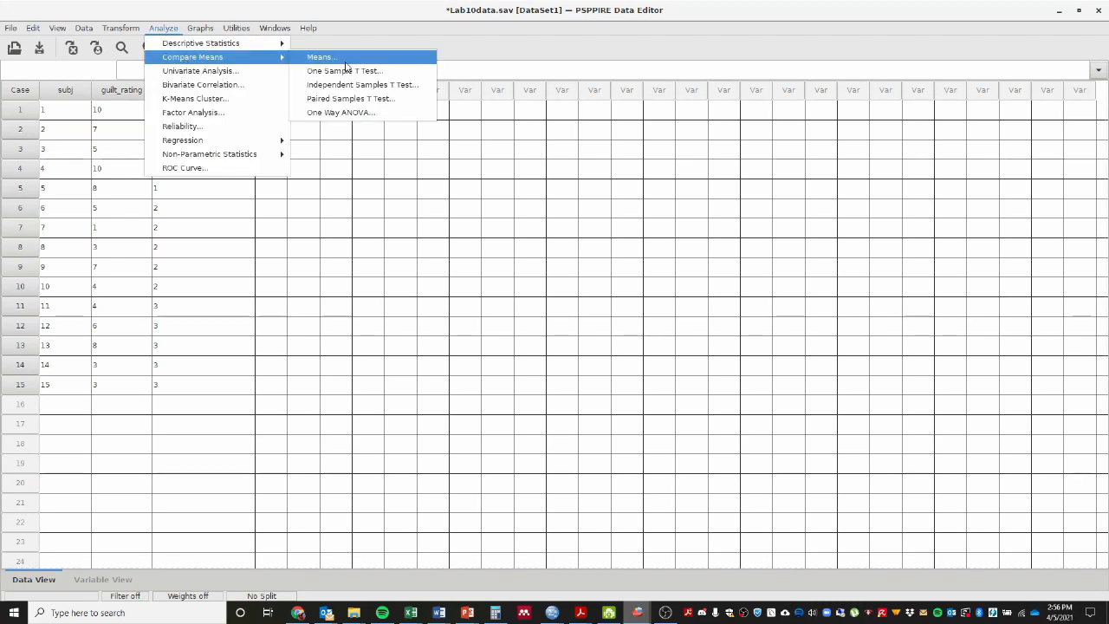
left_click(338, 112)
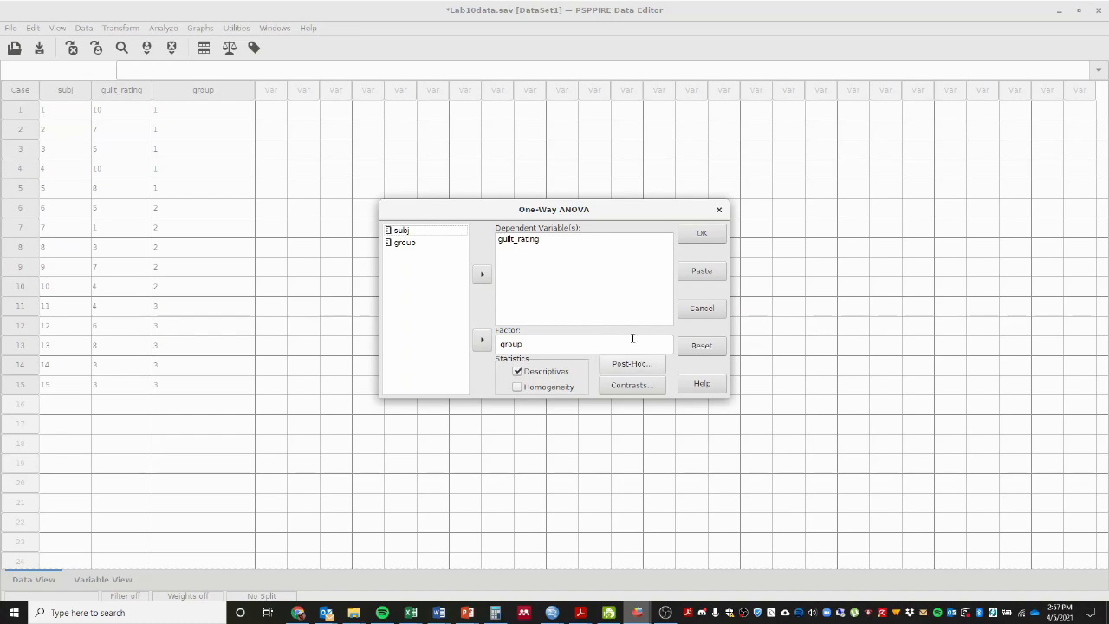
left_click(632, 364)
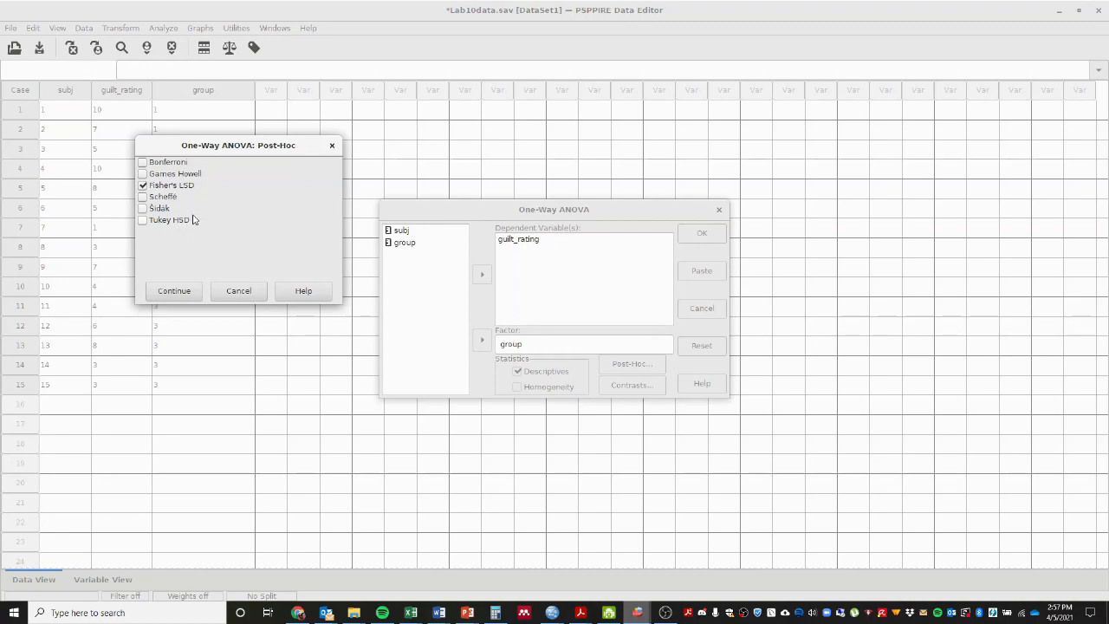
left_click(174, 291)
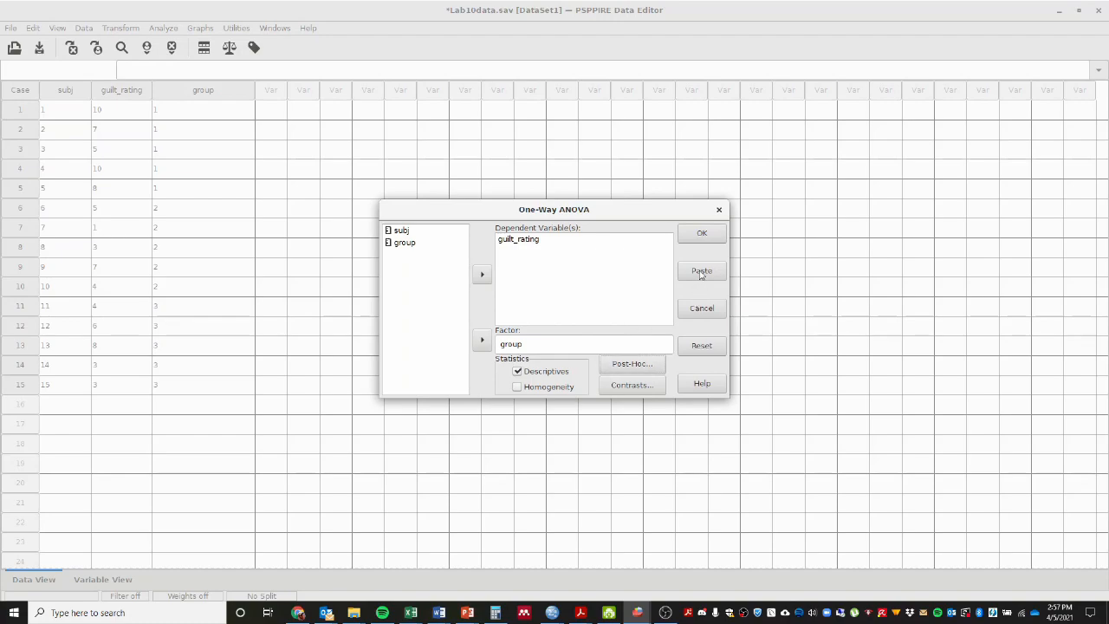
left_click(701, 235)
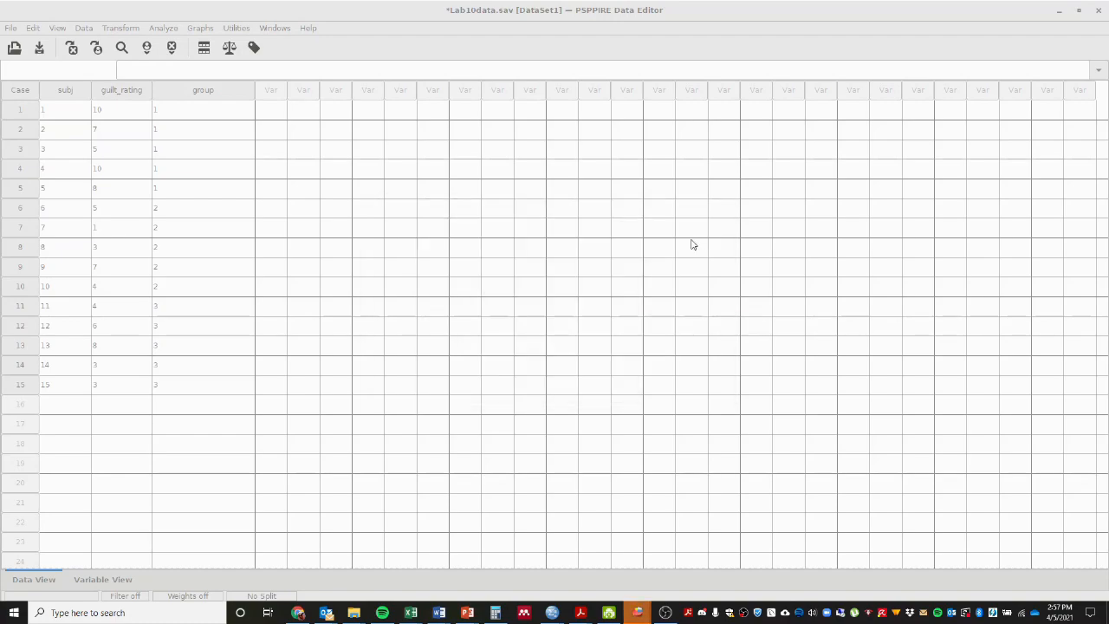
Show the output and examine the LSD multiple comparisons table, checking it against the class example slides on Fisher's test.
mouse_move(638, 611)
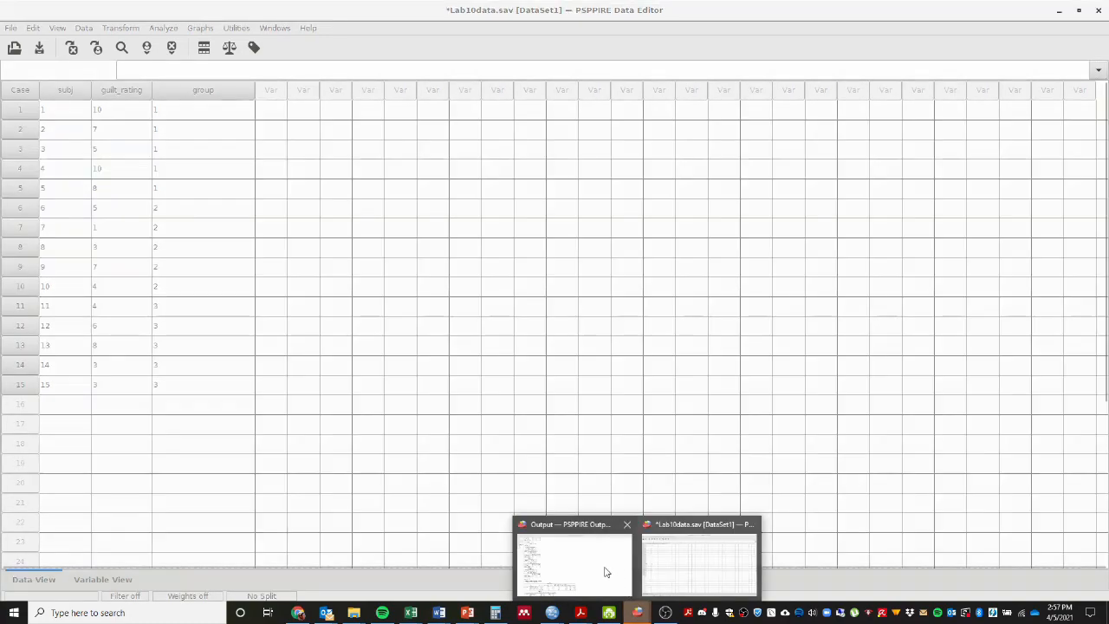
left_click(603, 567)
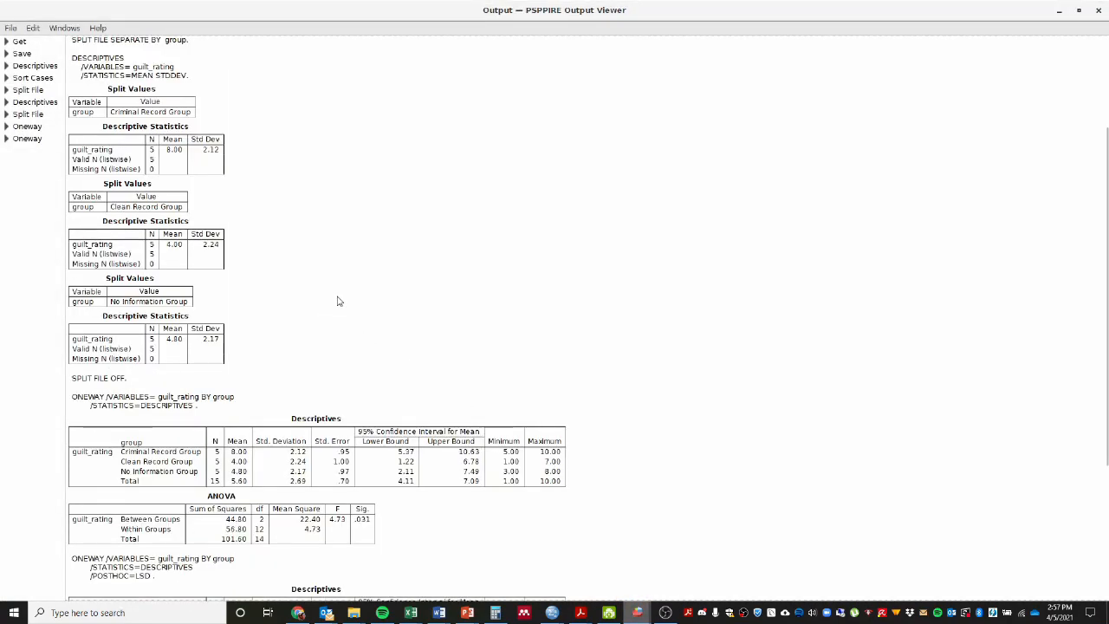
scroll(339, 301, "down", 1)
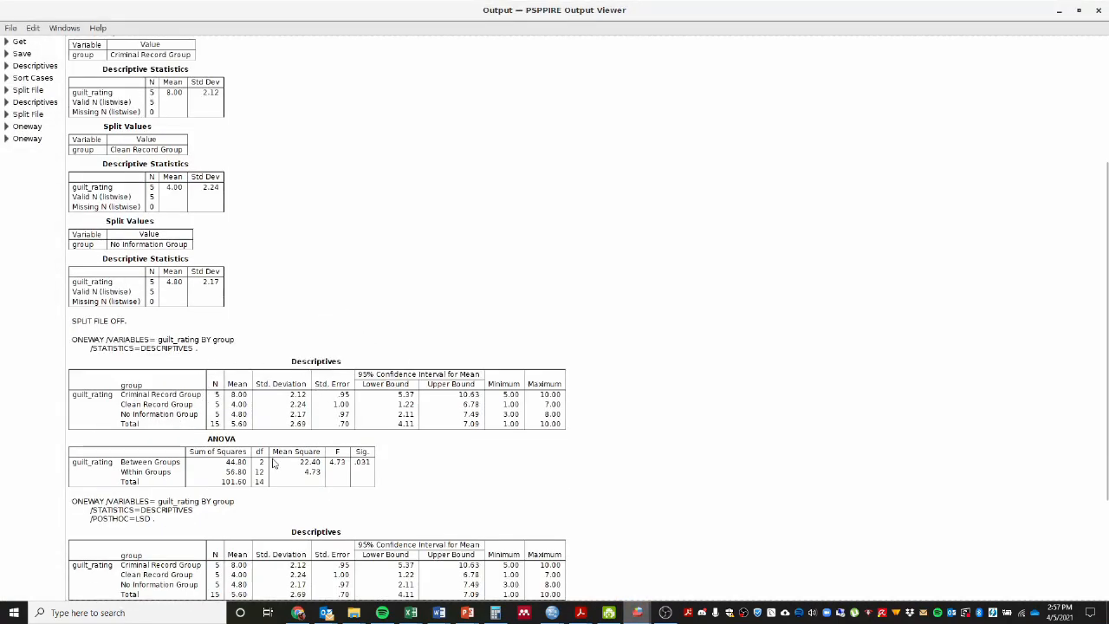
scroll(271, 466, "down", 3)
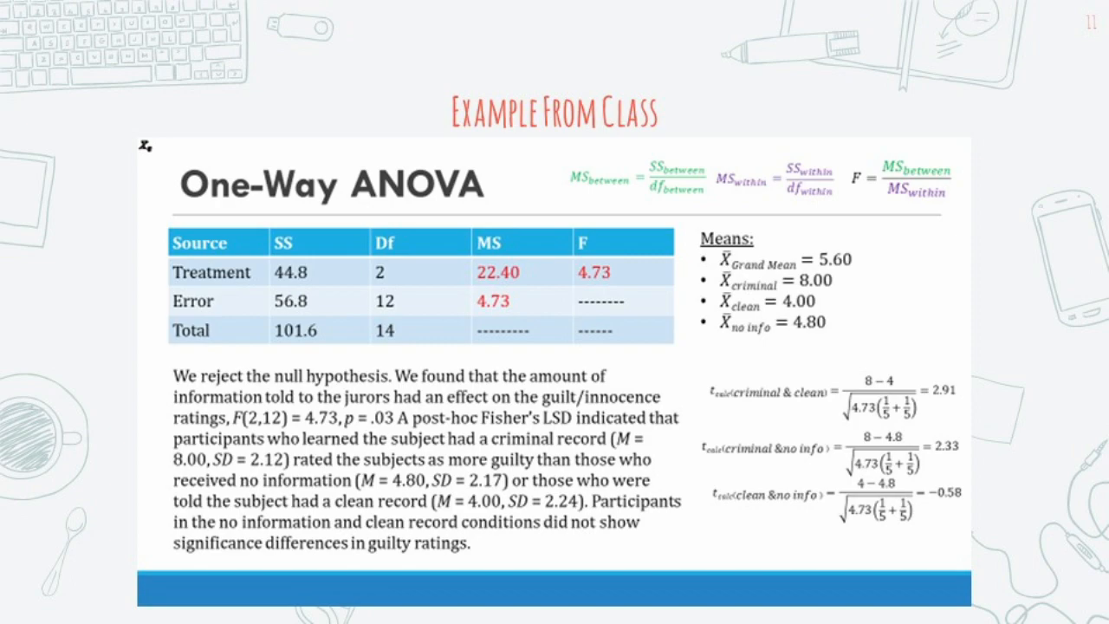
key("alt+Tab")
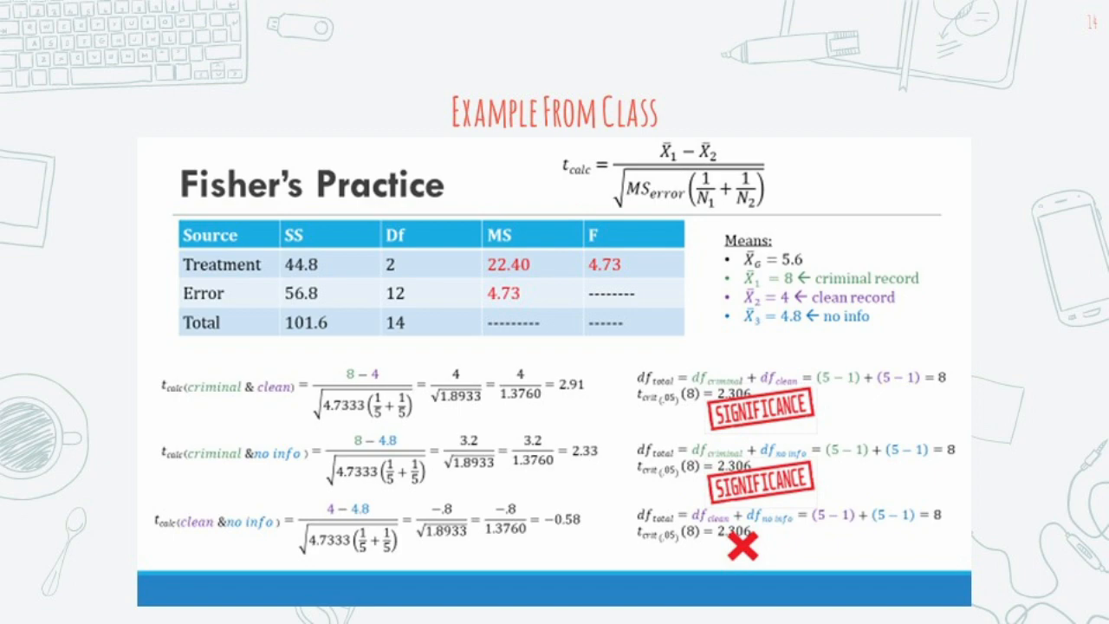
key("alt+Tab")
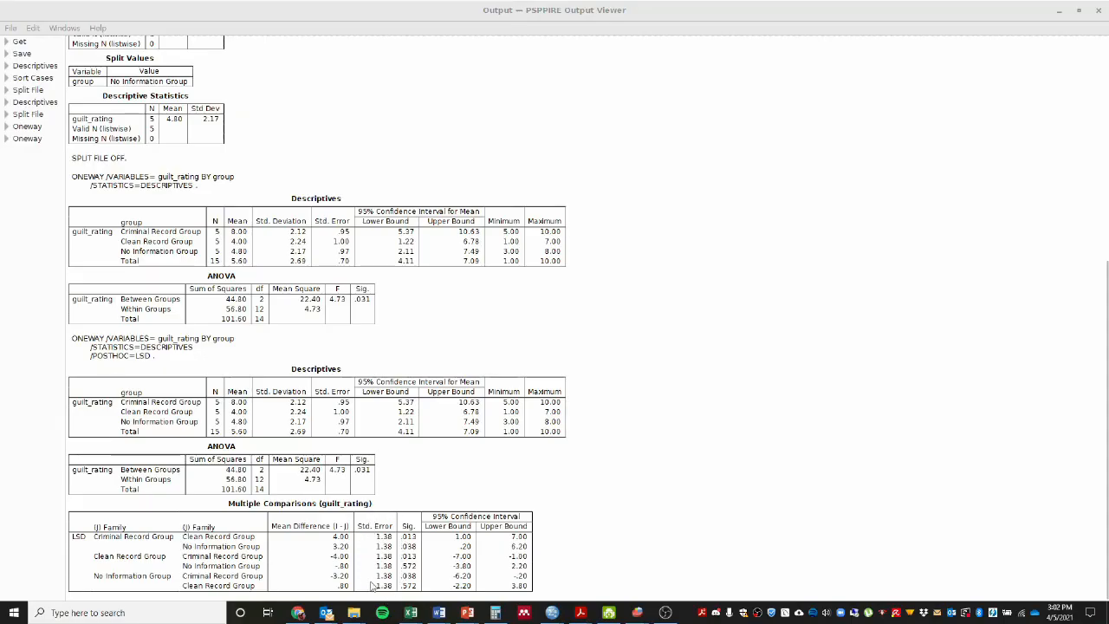